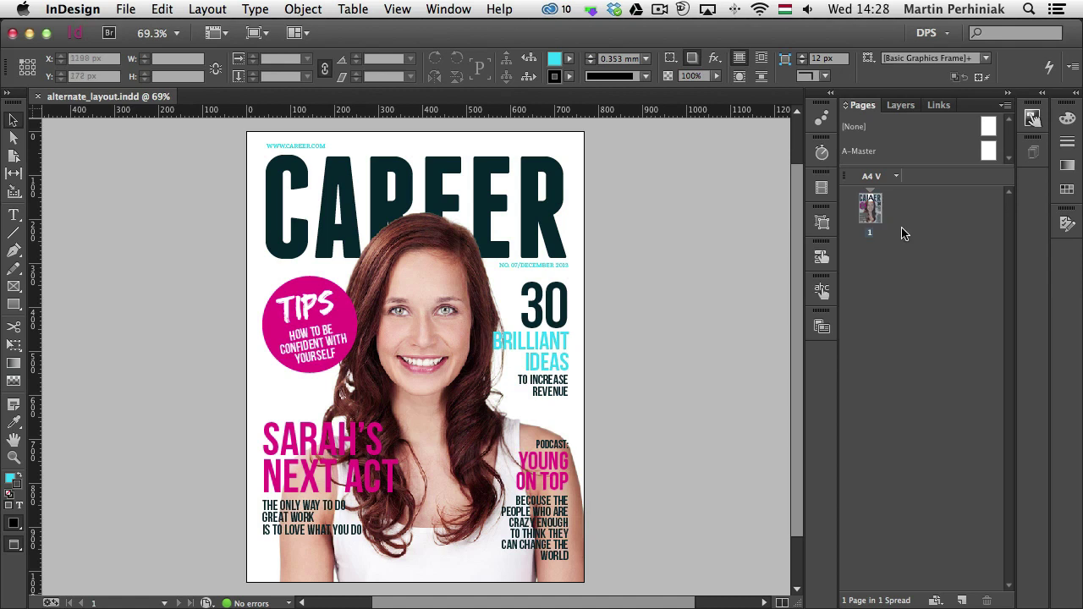
left_click(896, 180)
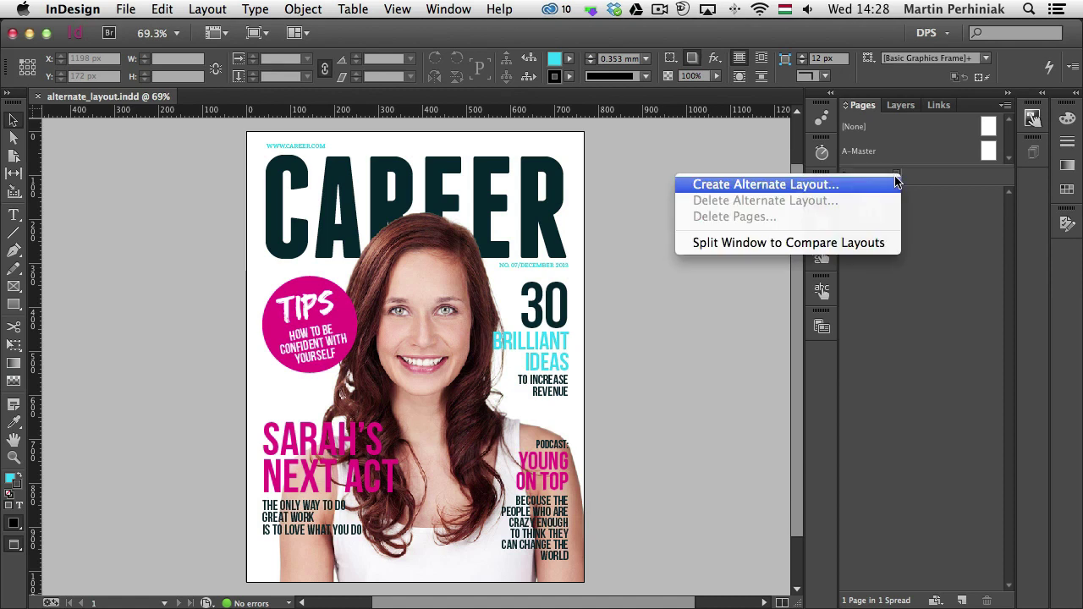
left_click(785, 189)
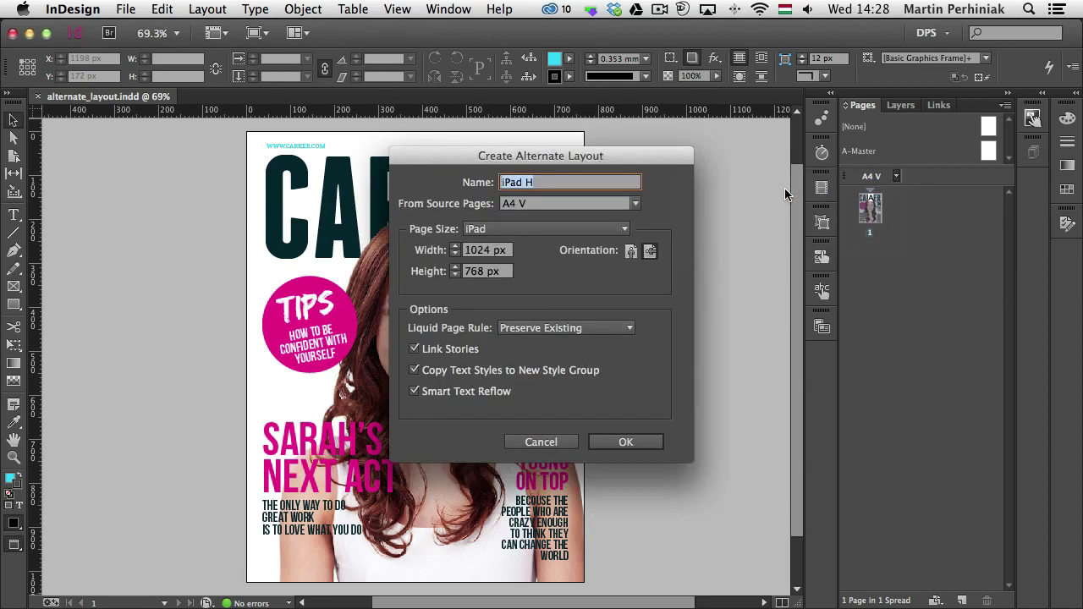
left_click_drag(429, 151, 474, 161)
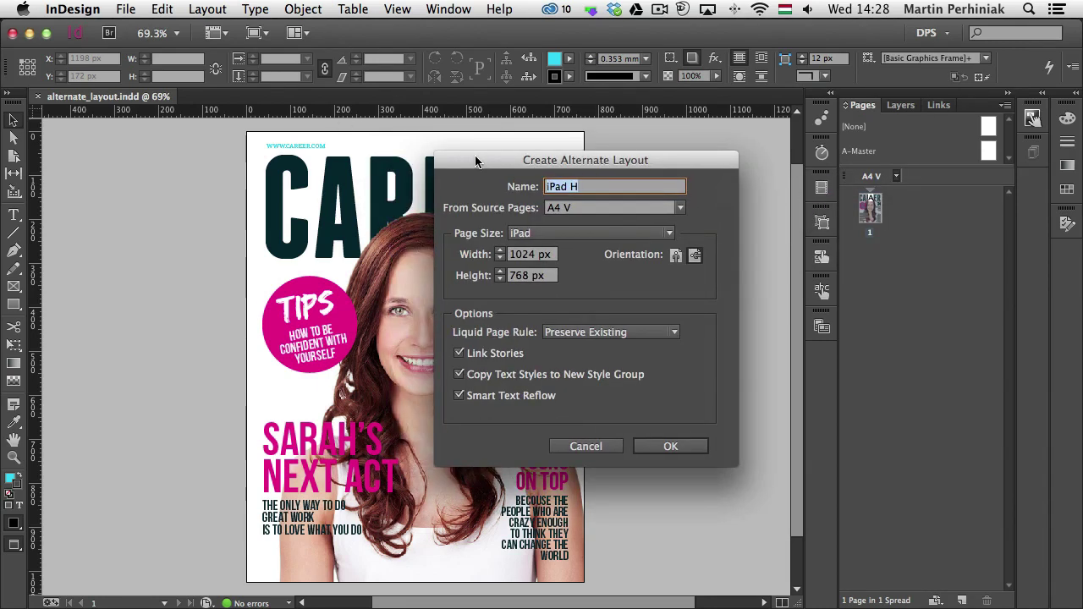
key("Tab")
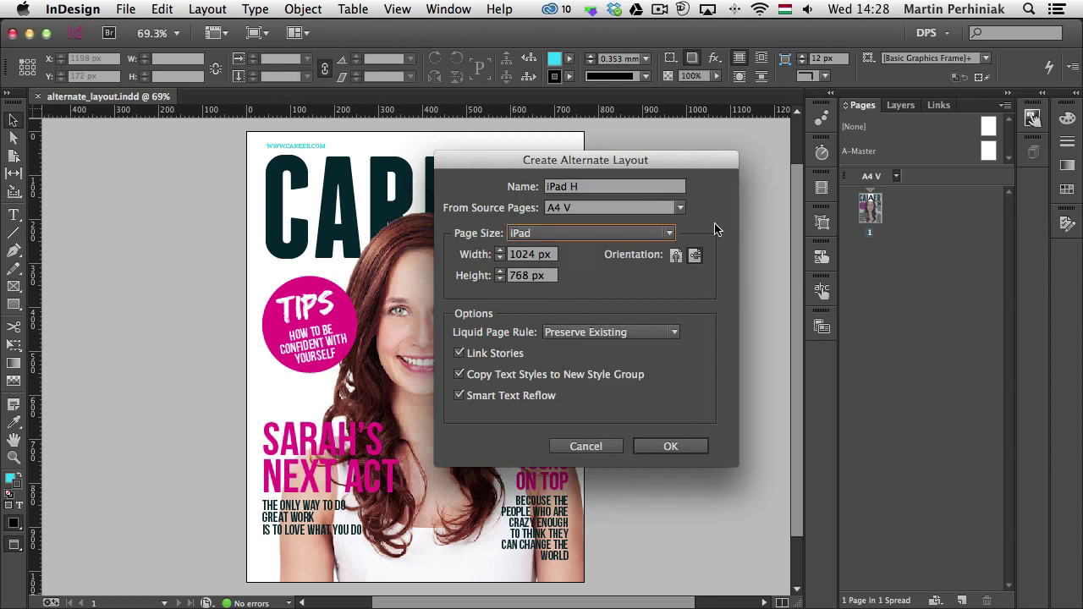
left_click(570, 444)
left_click(607, 427)
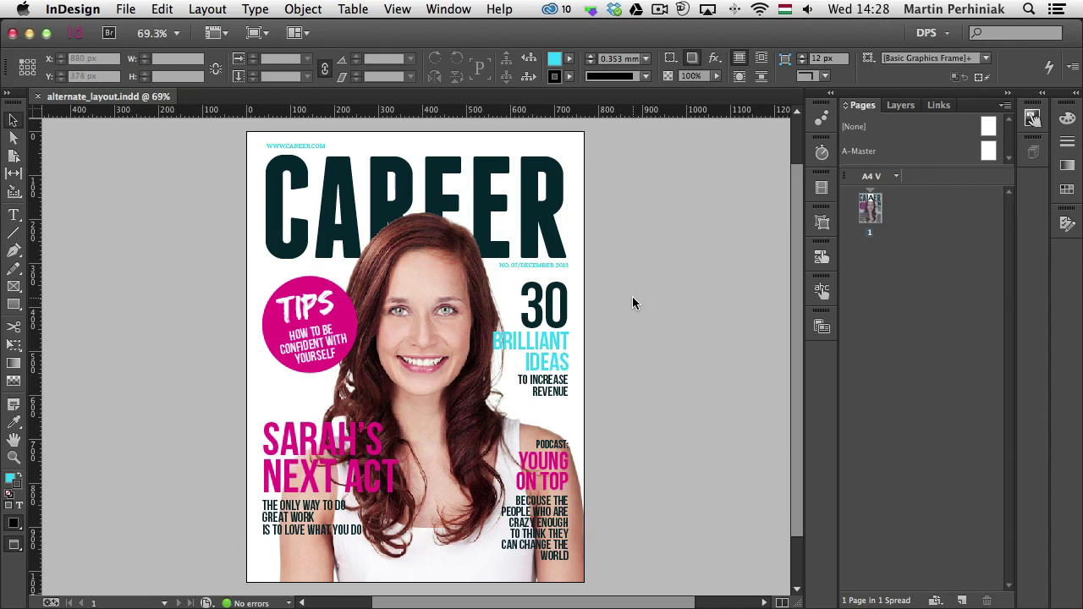
Set the cover page's Liquid Page Rule to Scale with the Page tool.
left_click(15, 156)
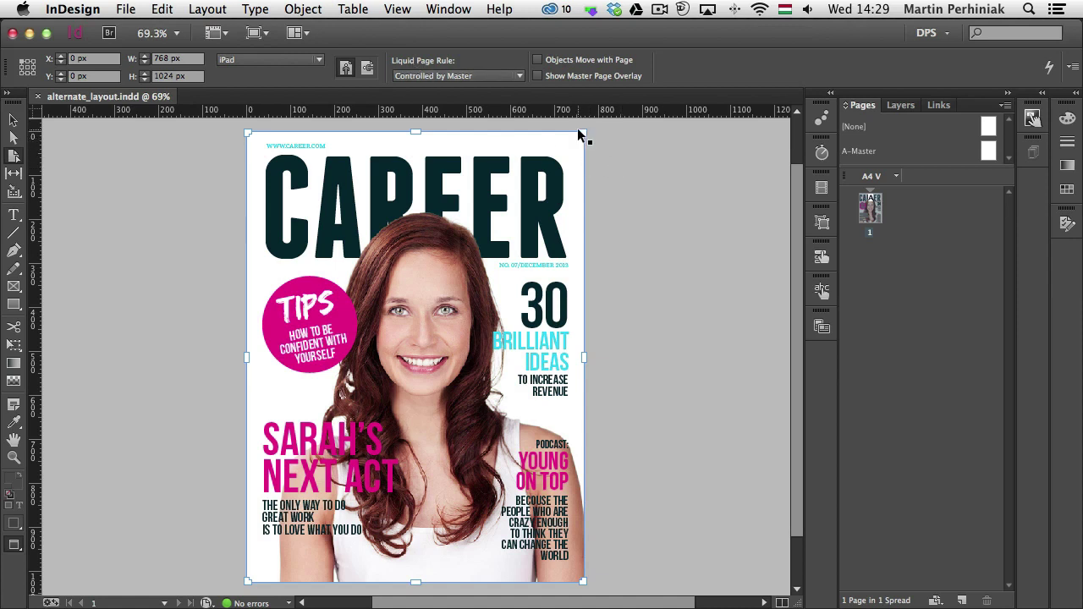
mouse_move(580, 132)
left_mouse_down()
mouse_move(681, 136)
mouse_move(666, 217)
mouse_move(617, 219)
mouse_move(576, 145)
mouse_move(583, 132)
left_mouse_up()
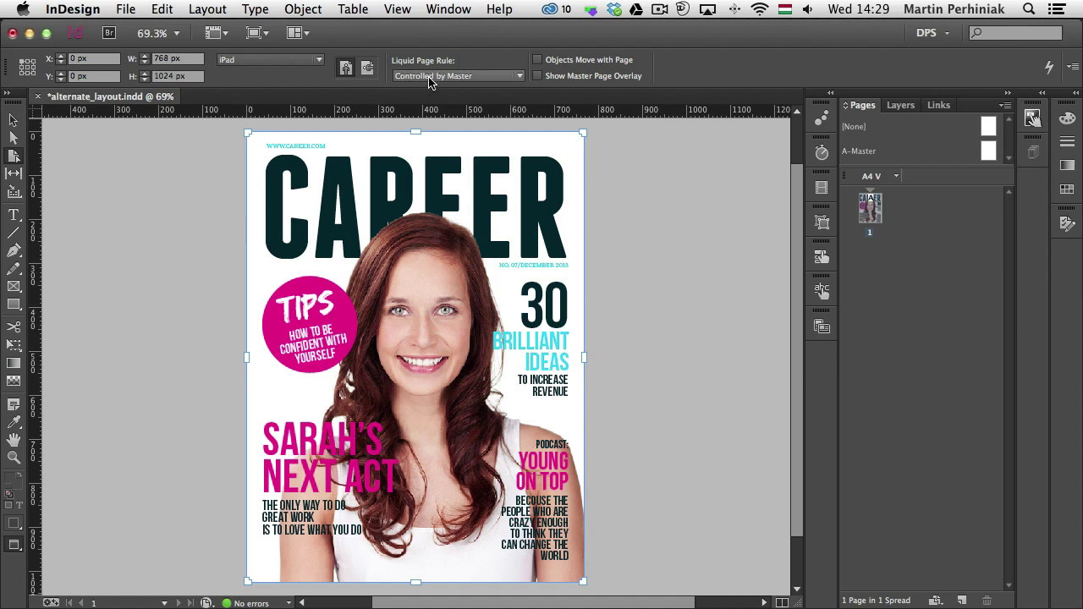
left_click(430, 76)
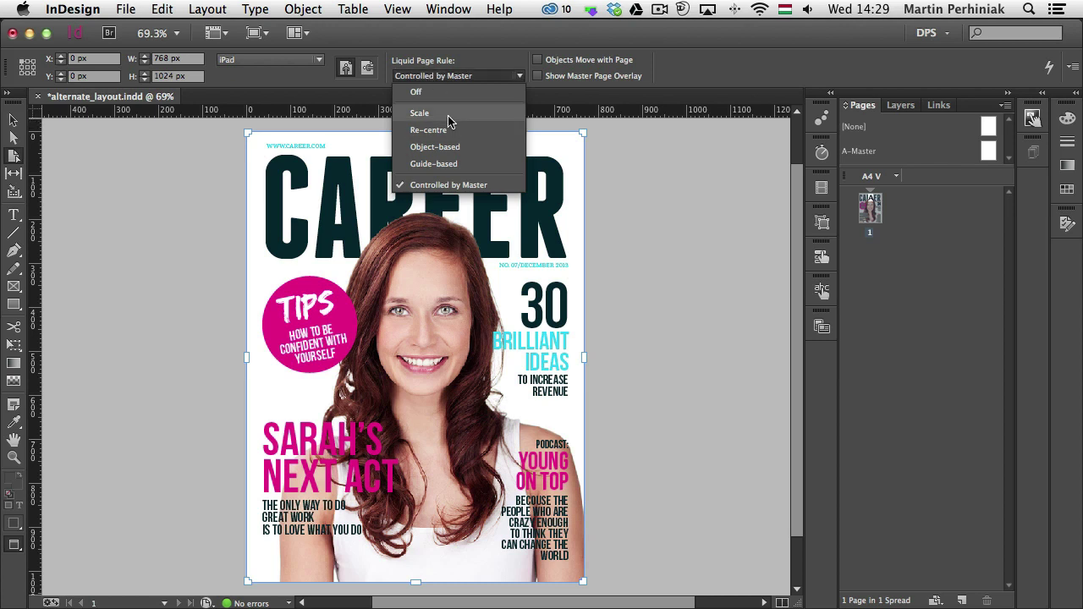
left_click(449, 113)
Try resizing the page to a landscape format of about 1040 × 898 px to test the Scale rule, and undo it.
left_click_drag(584, 134, 630, 214)
key("super+z")
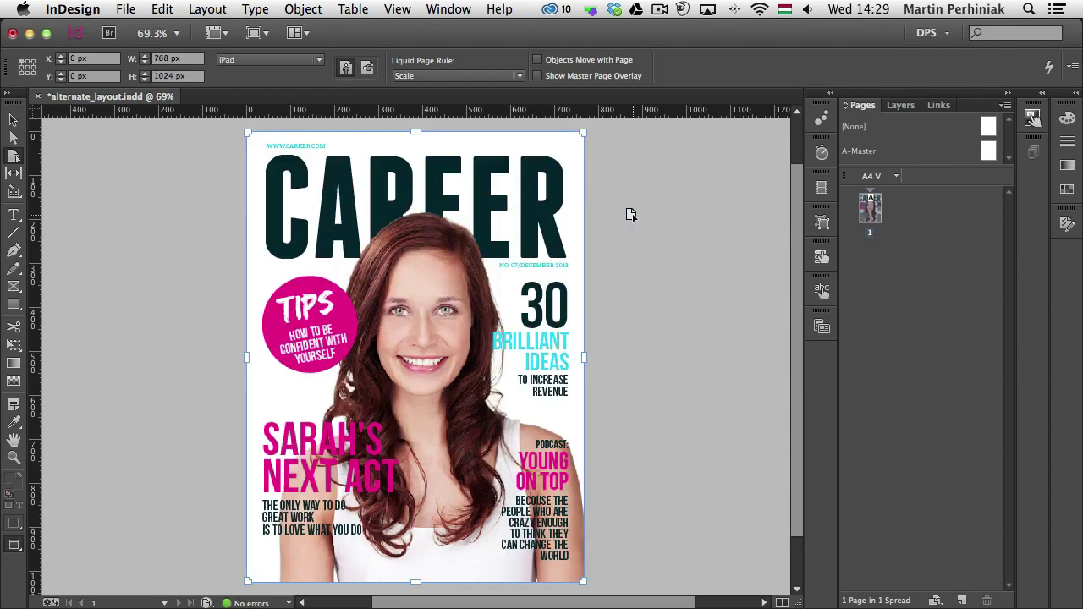
left_click_drag(583, 132, 703, 187)
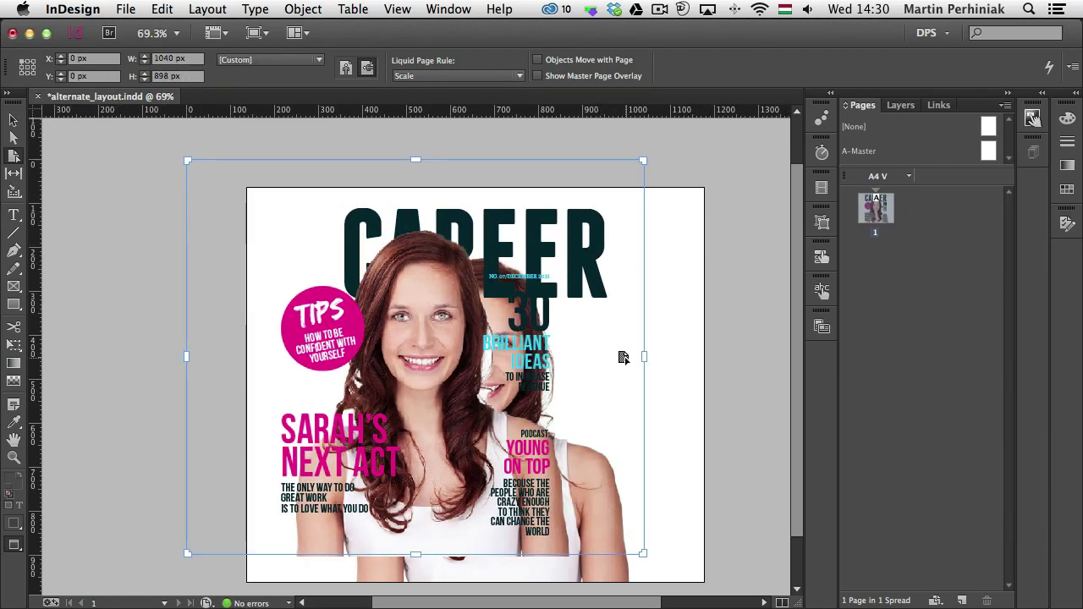
key("super+z")
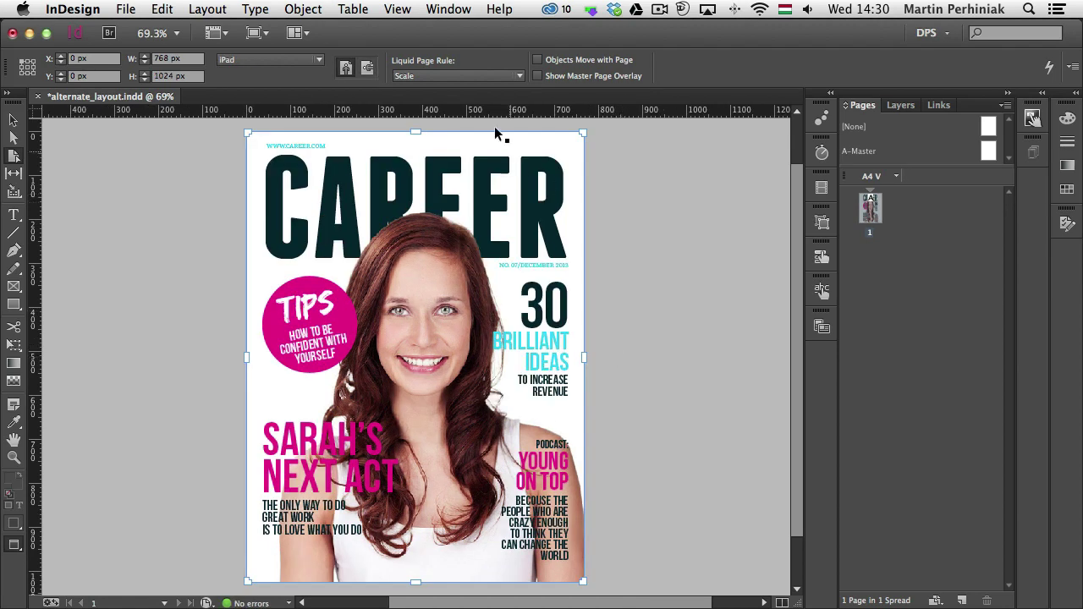
left_click(449, 78)
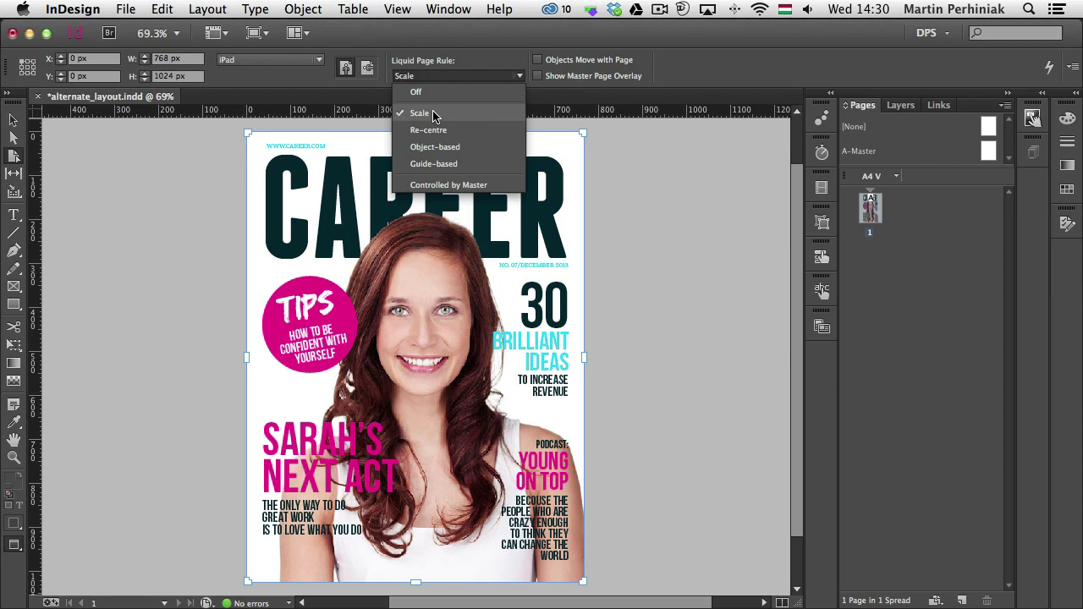
left_click(666, 76)
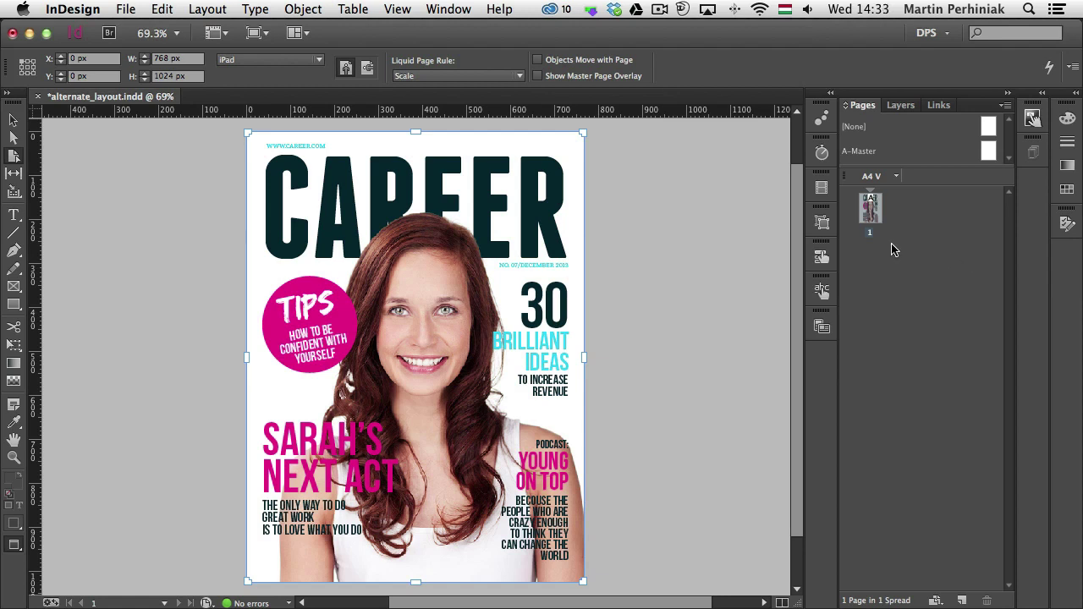
Rename the existing page layout to iPad V.
double_click(872, 184)
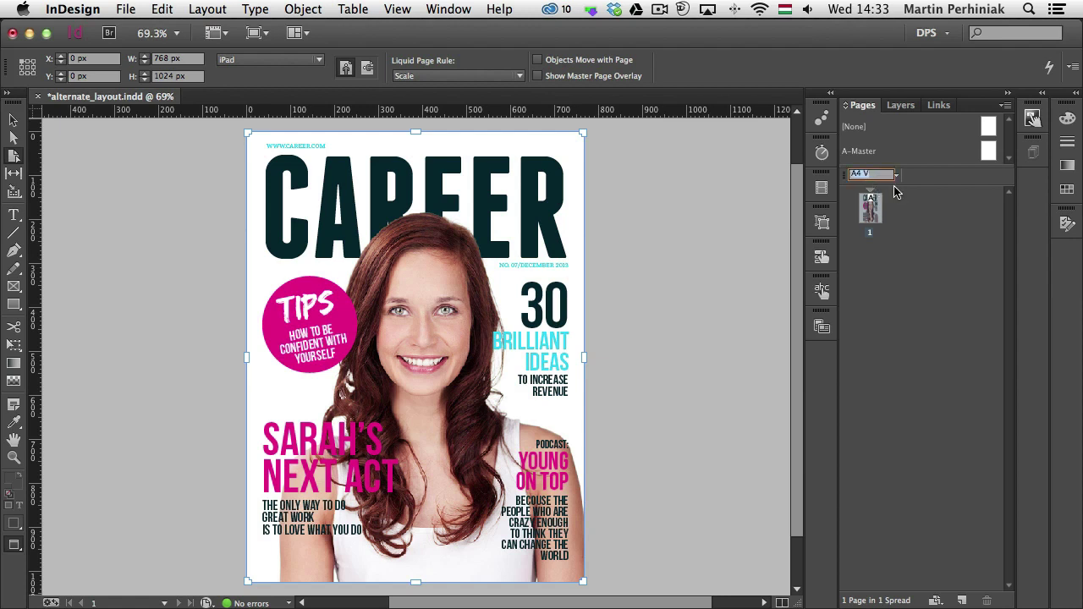
type("iPad")
key("Return")
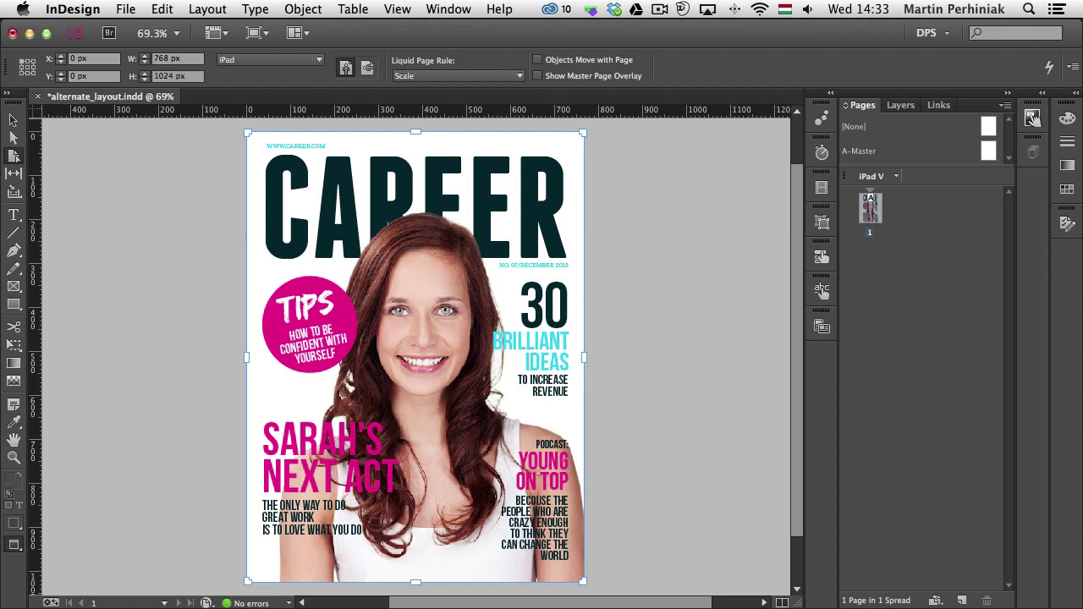
Create an alternate layout named A4 V from iPad V, with A4 page size, portrait orientation and the Preserve Existing liquid page rule.
left_click(896, 177)
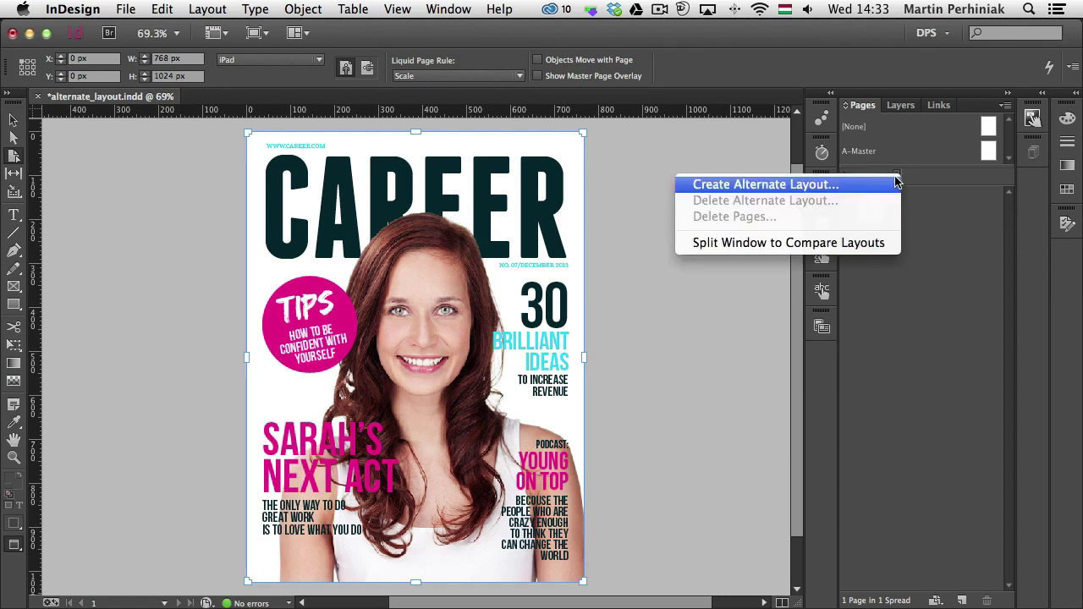
left_click(778, 185)
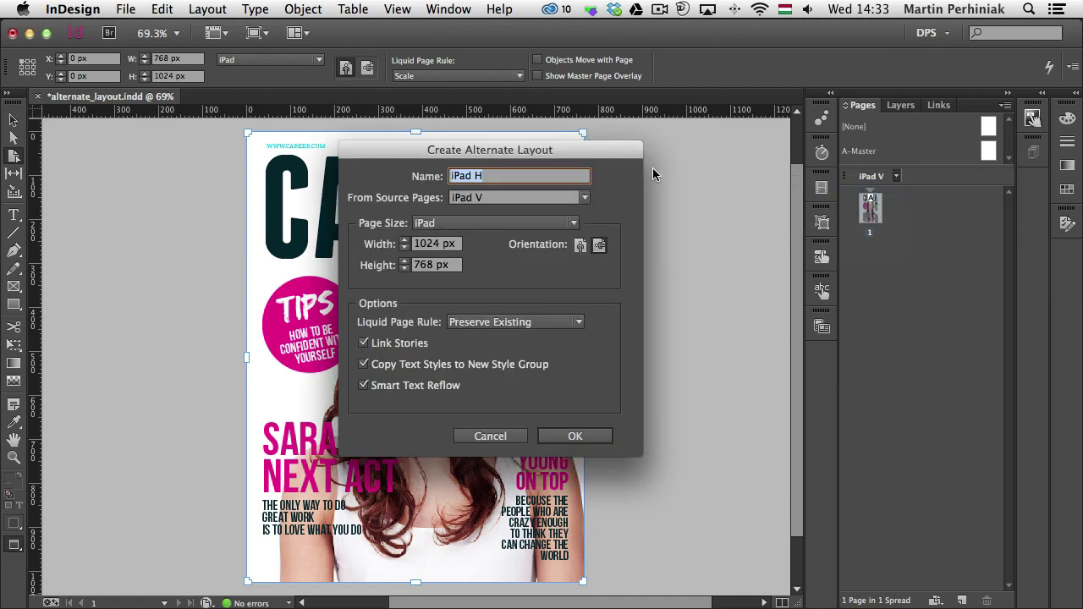
left_click(473, 222)
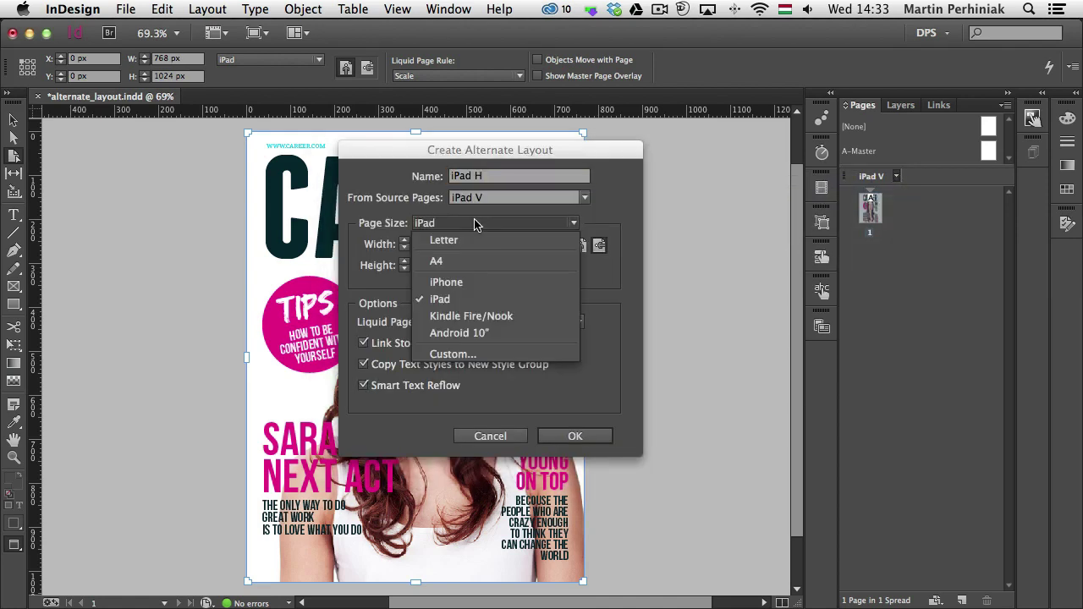
left_click(474, 263)
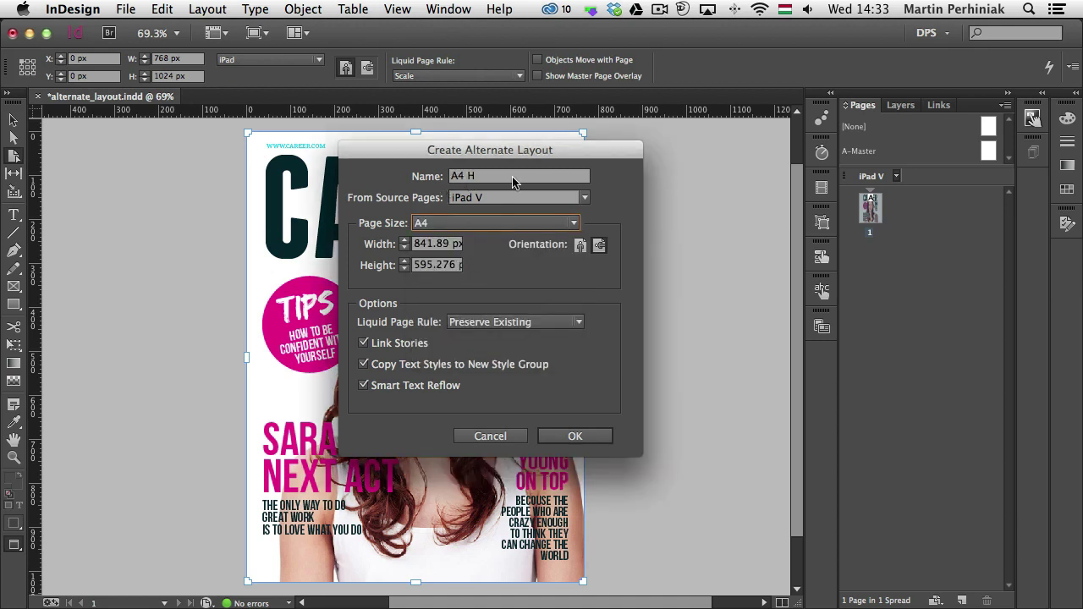
left_click(579, 246)
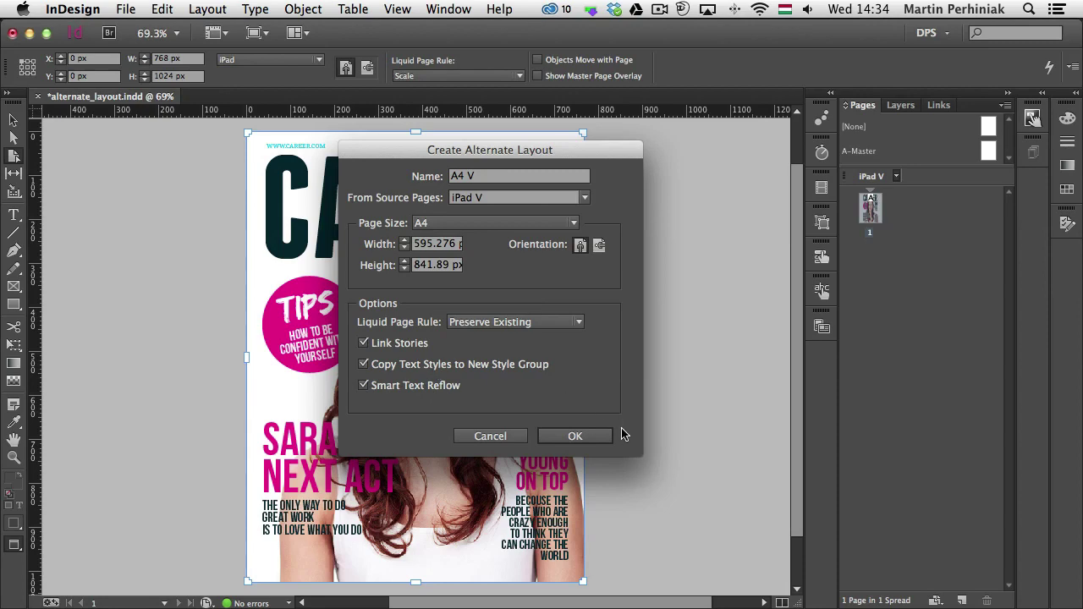
left_click(575, 437)
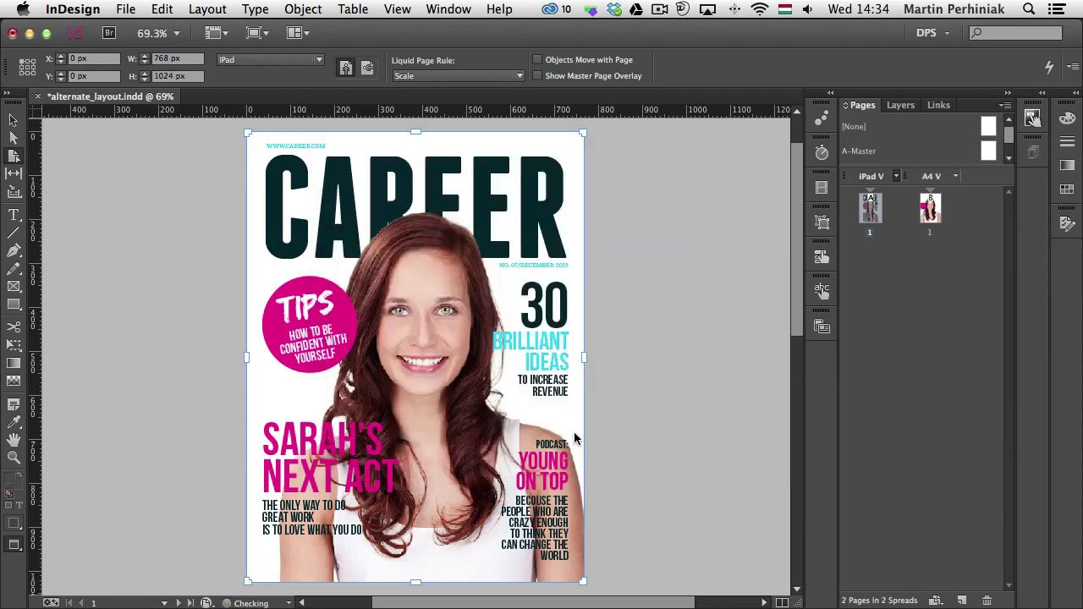
On the A4 V page, select both woman photos and enlarge them from their centre to about 679 × 897 px to fill the page.
double_click(933, 210)
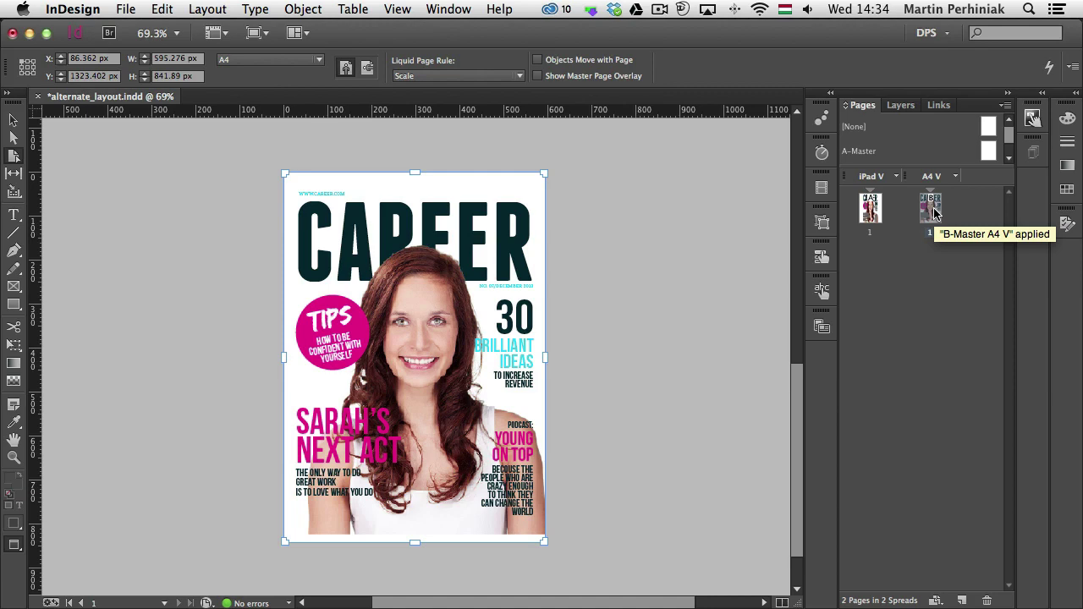
key("super+1")
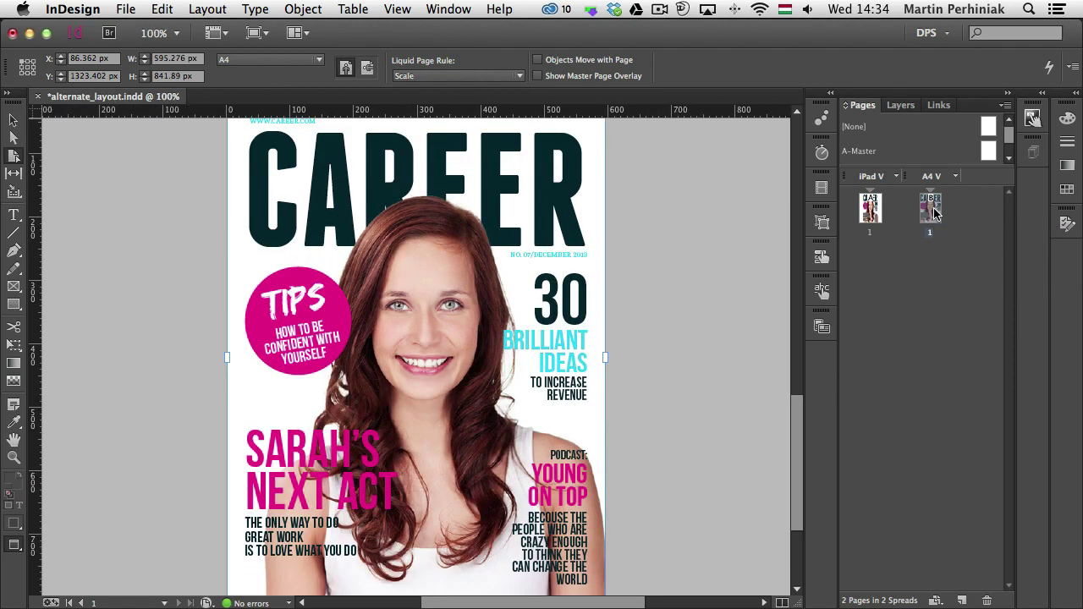
left_click_drag(580, 249, 585, 322)
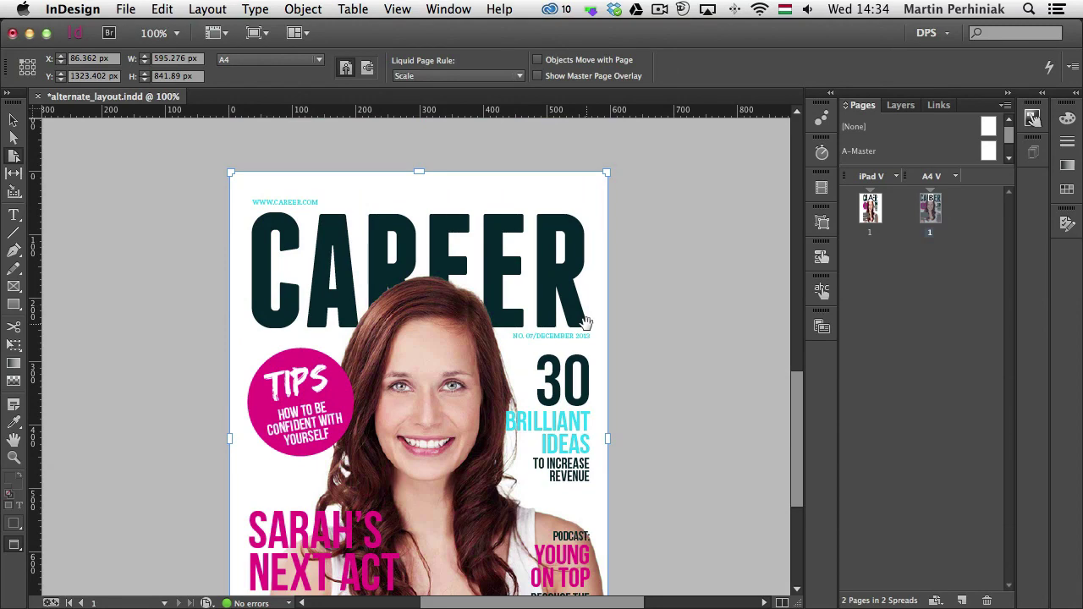
scroll(567, 433, "down", 5)
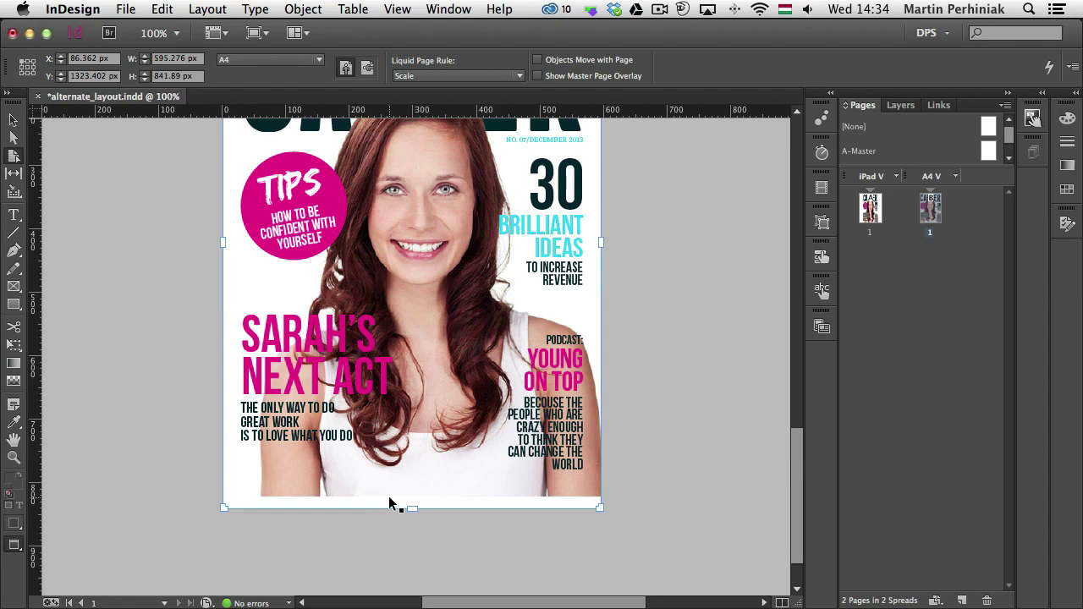
key("super+minus")
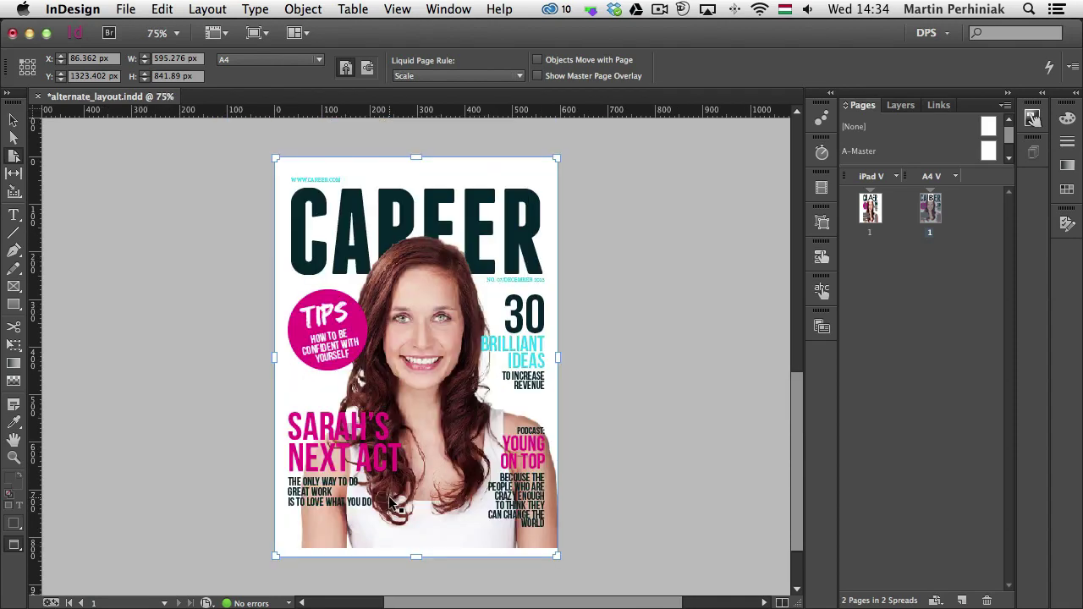
key("super+equal")
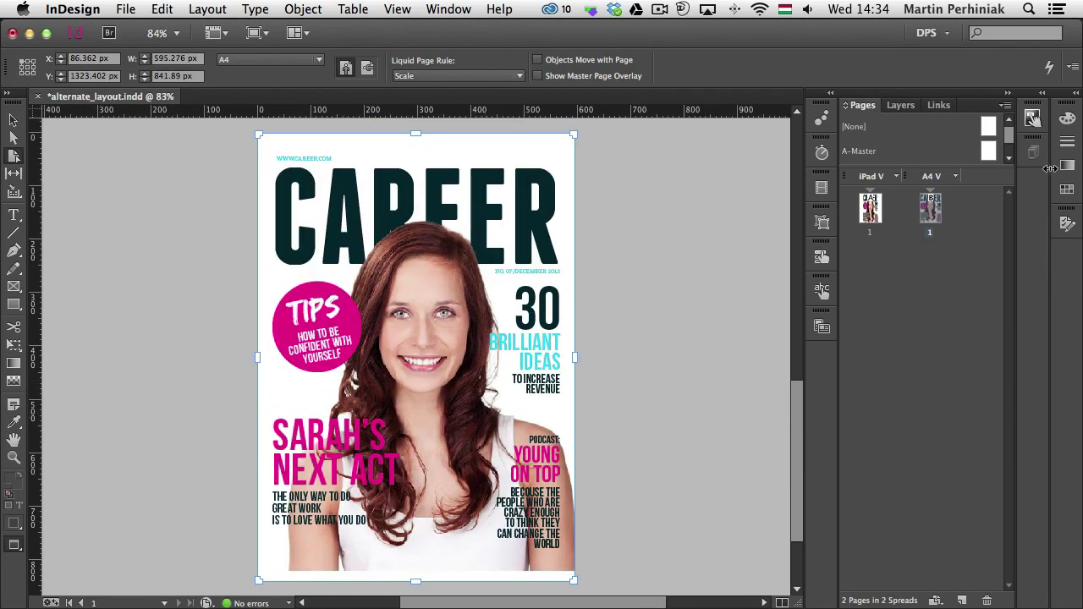
left_click(900, 105)
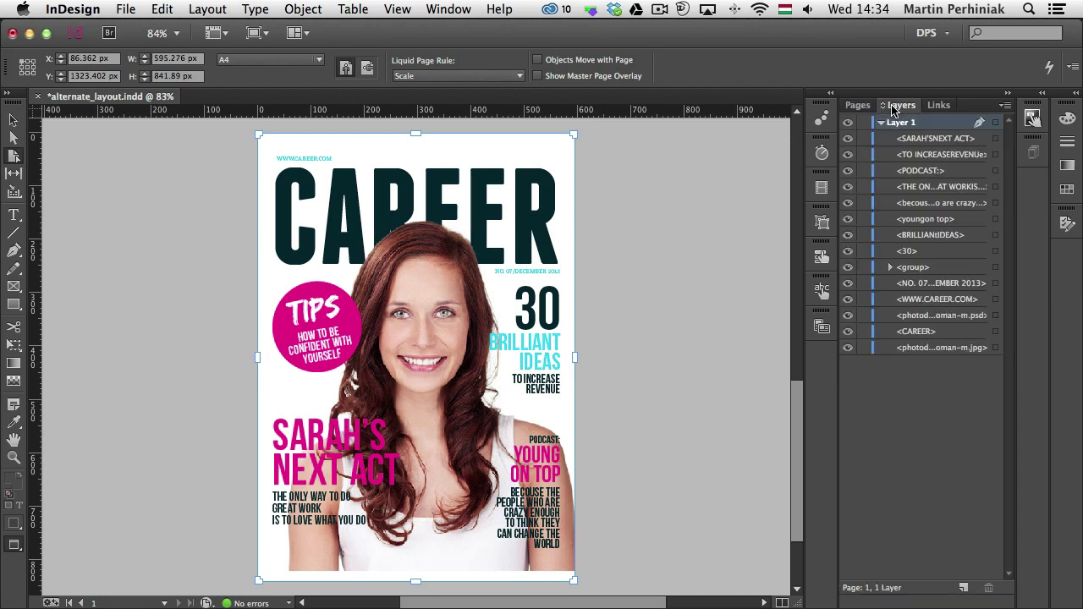
left_click(994, 347)
left_click(995, 315, "shift")
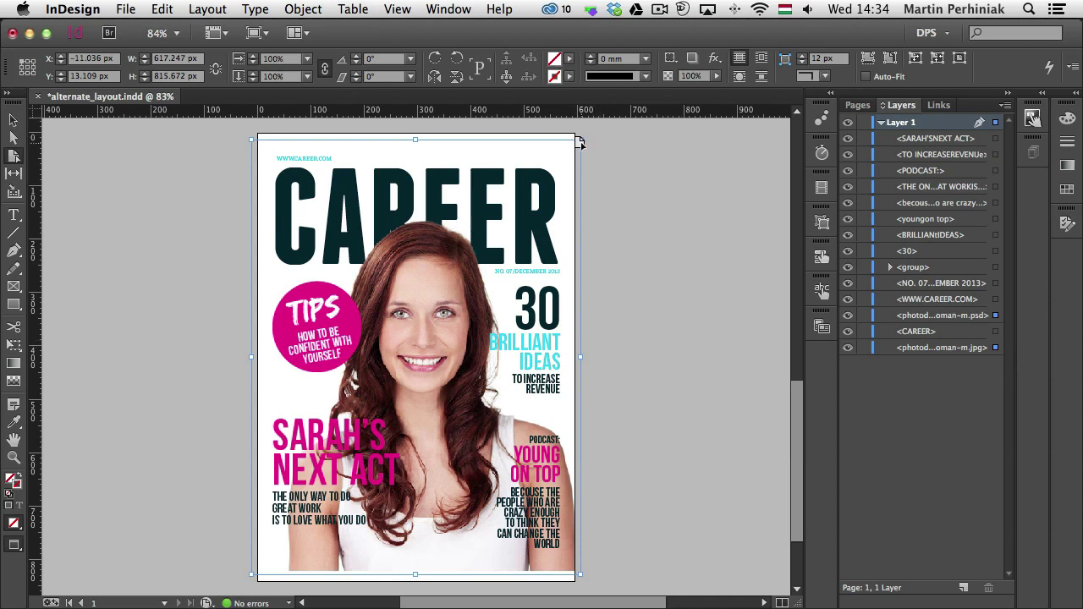
key("v")
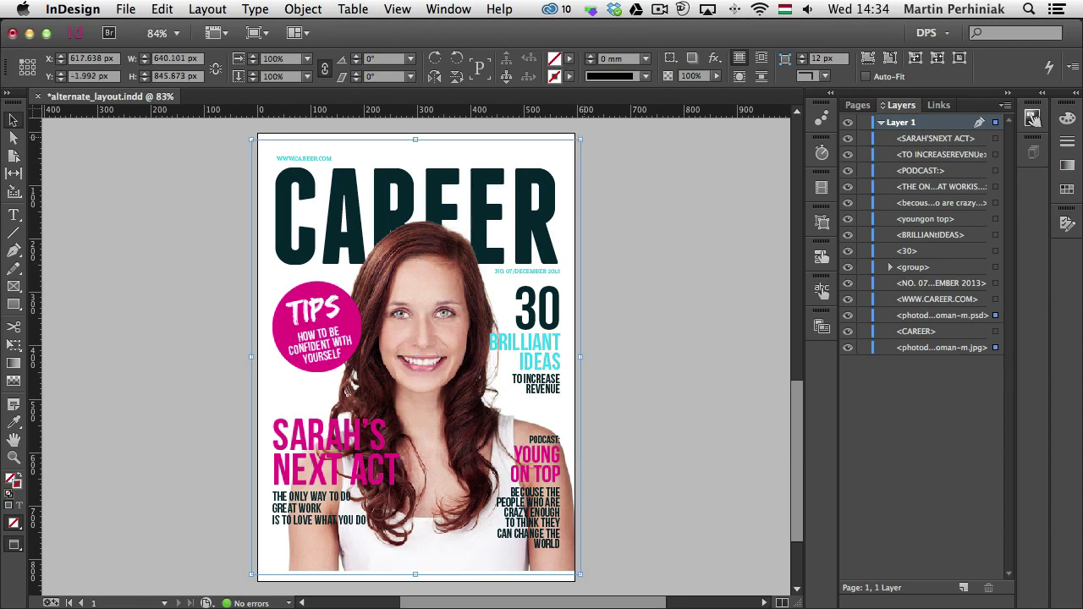
left_click_drag(581, 136, 599, 135)
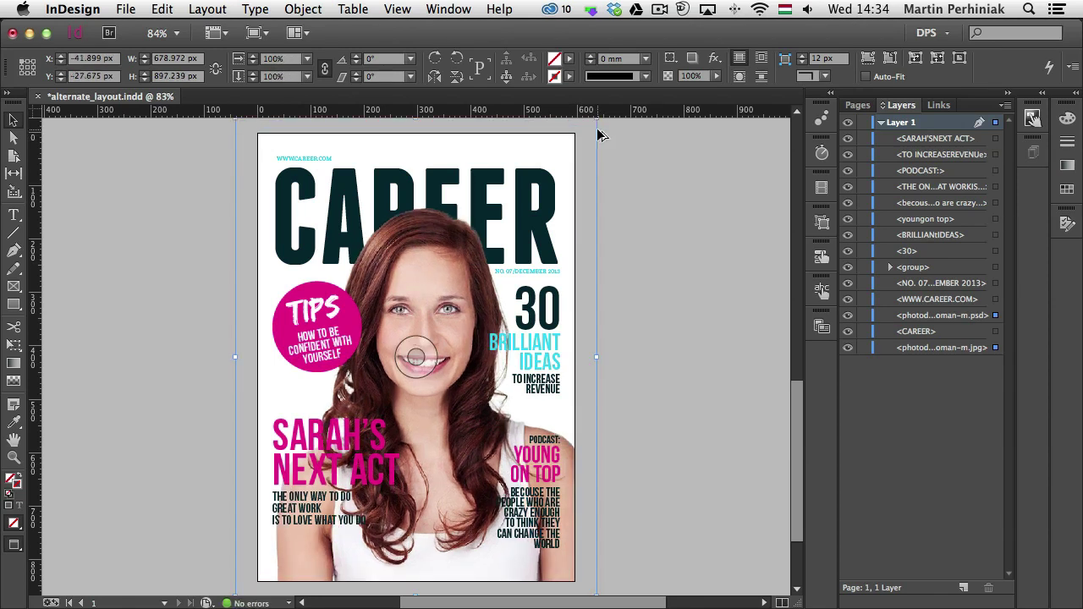
left_click(677, 282)
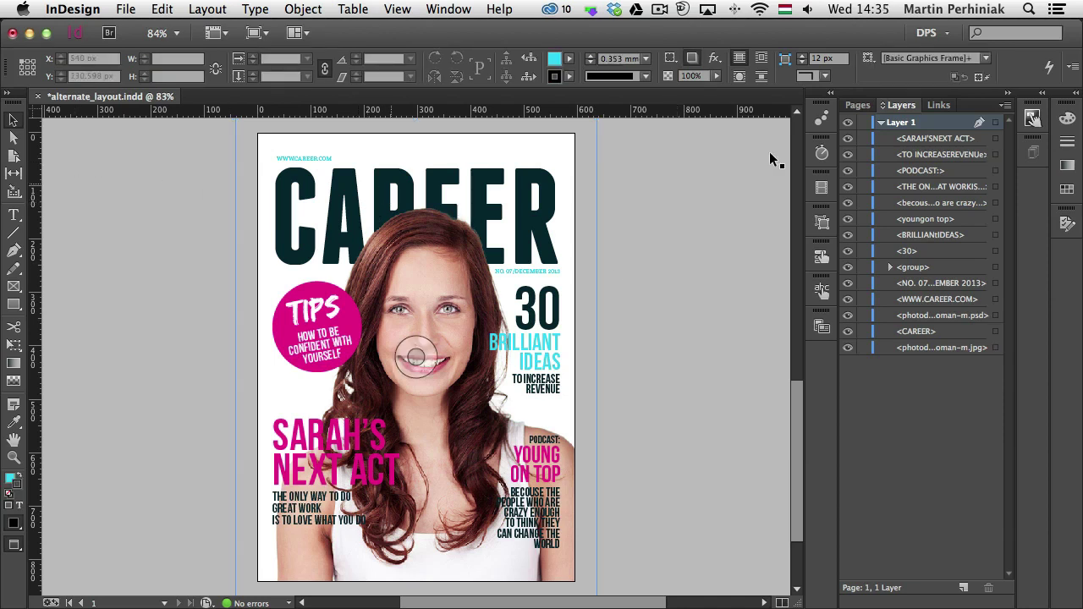
Move the CAREER title and the web address line up together, close to the A4 page's upper edge, at about Y 13 px.
left_click(995, 332)
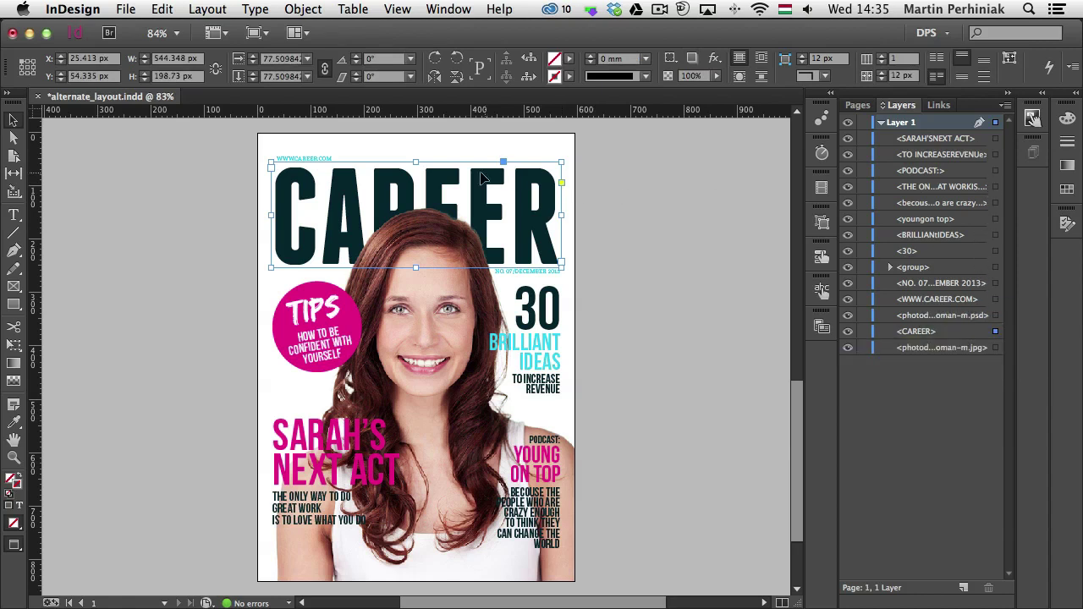
left_click(296, 159, "shift")
left_click_drag(476, 270, 475, 265)
key("shift+Up")
key("shift+Up")
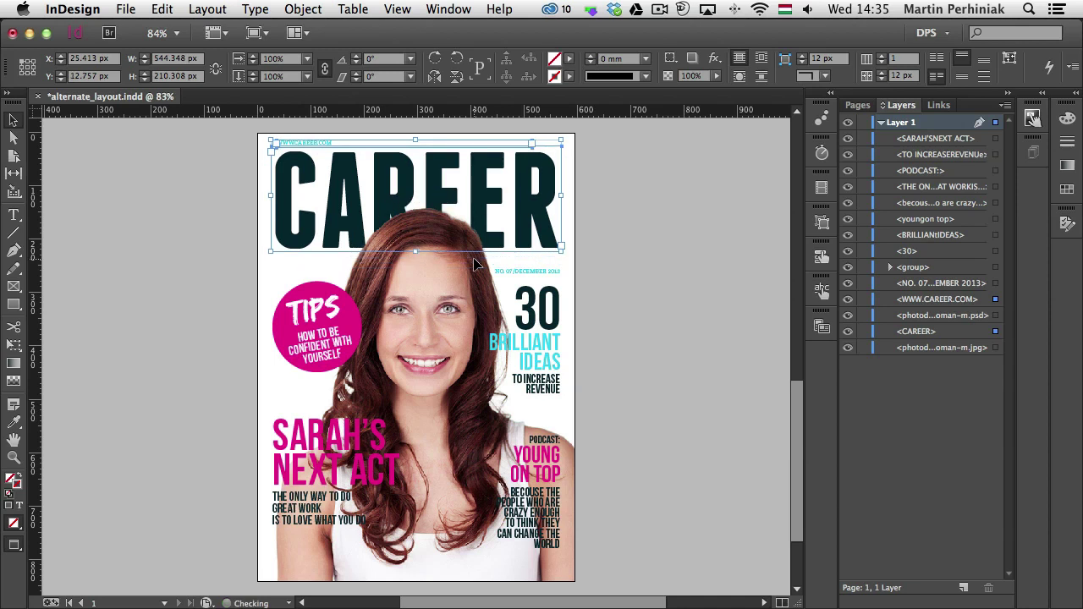
Move the issue number and date line up to just below the CAREER title, at about Y 223 px.
left_click(546, 276)
key("shift+Up")
key("shift+Up")
key("shift+Up")
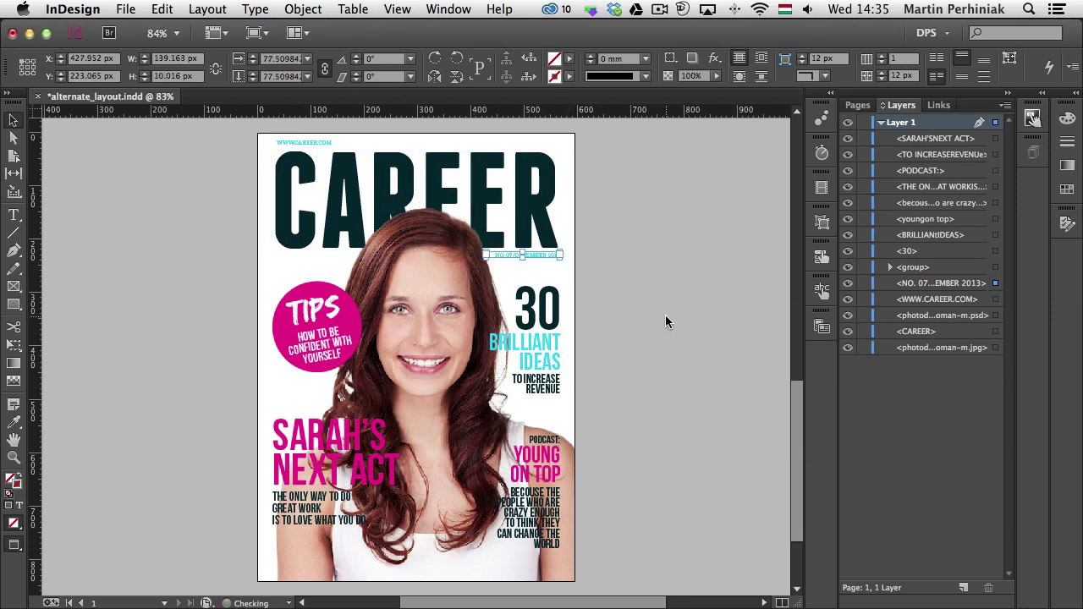
Compare the original iPad V cover with the adjusted A4 V cover, viewing each page fitted in turn.
left_click(665, 316)
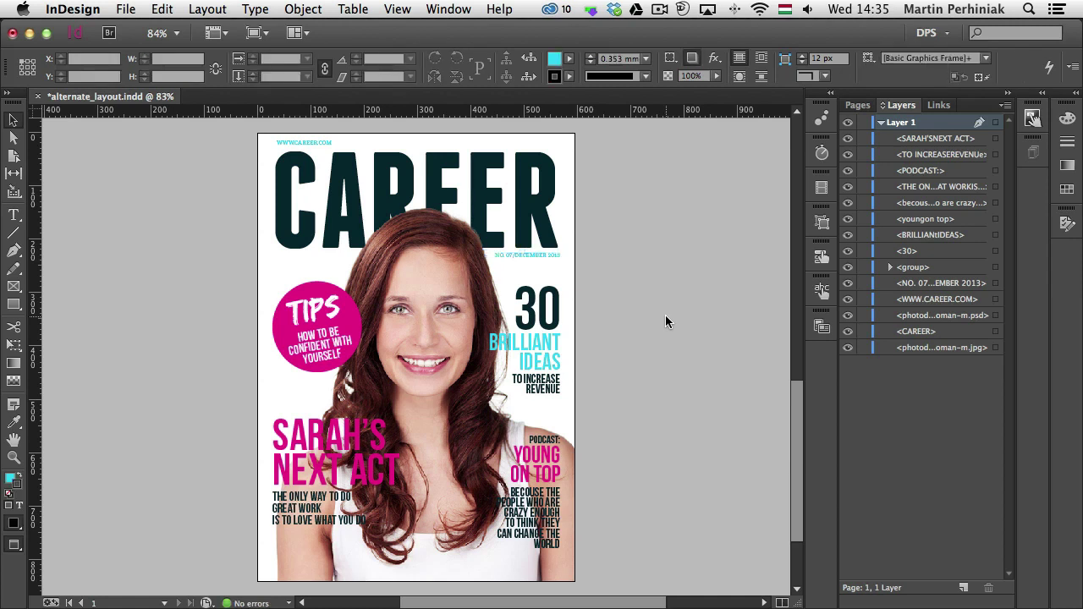
left_click(848, 103)
double_click(876, 215)
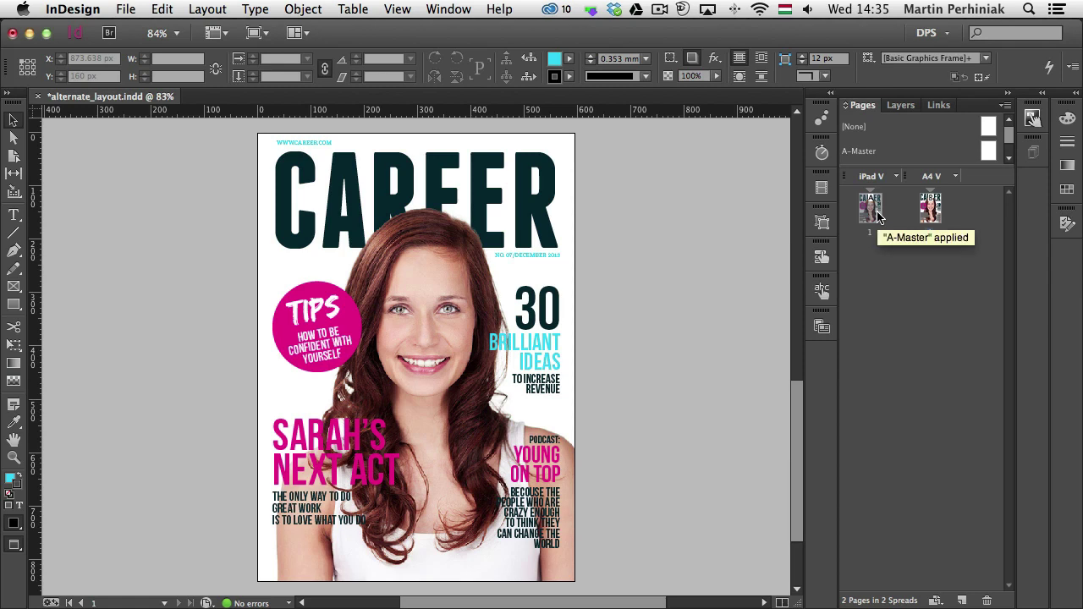
key("super+0")
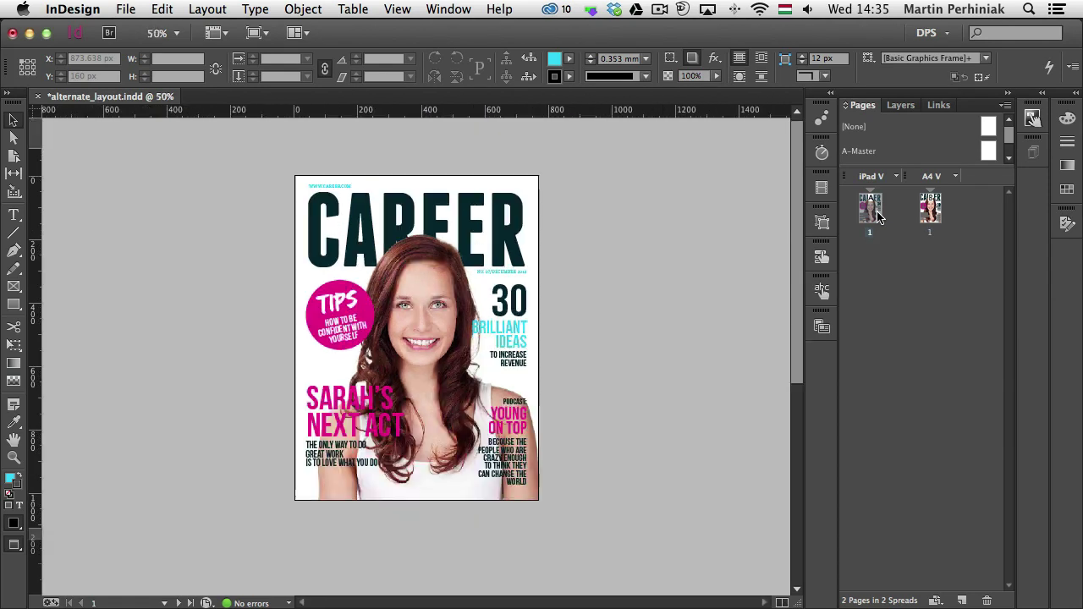
double_click(930, 204)
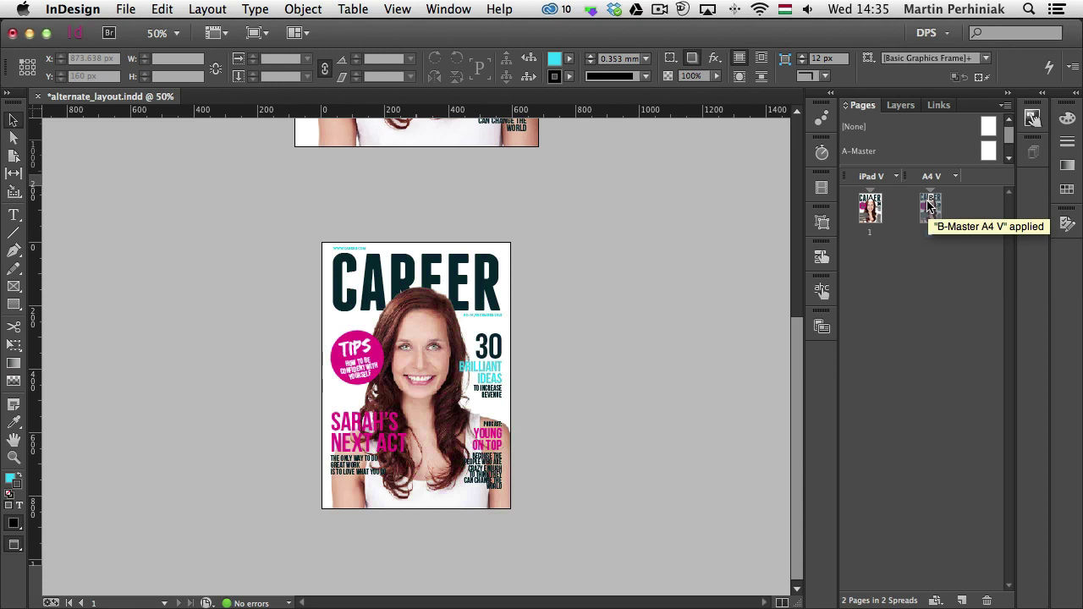
double_click(869, 207)
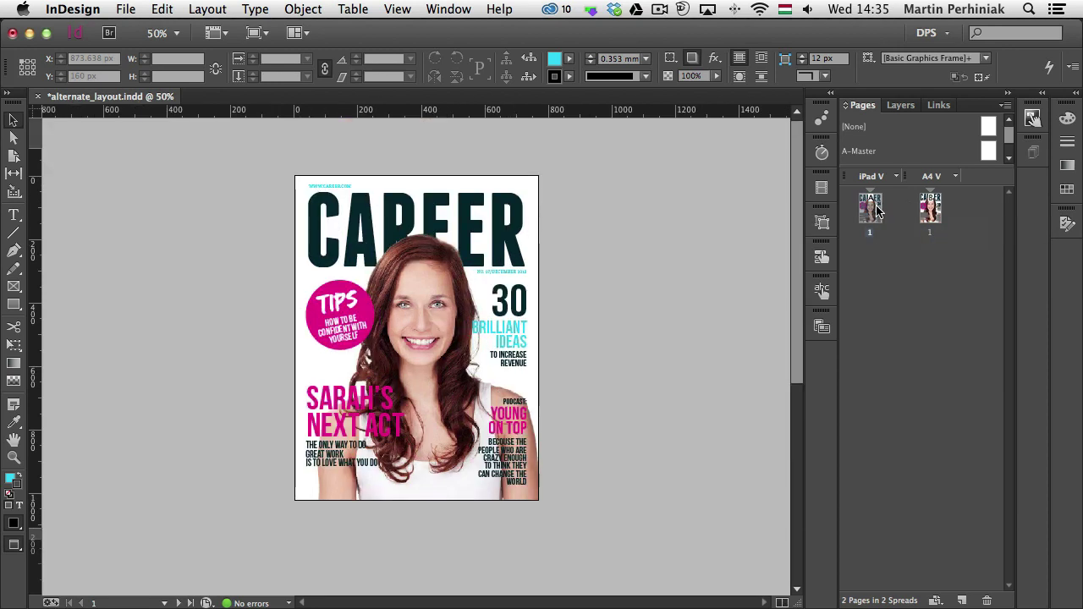
double_click(930, 209)
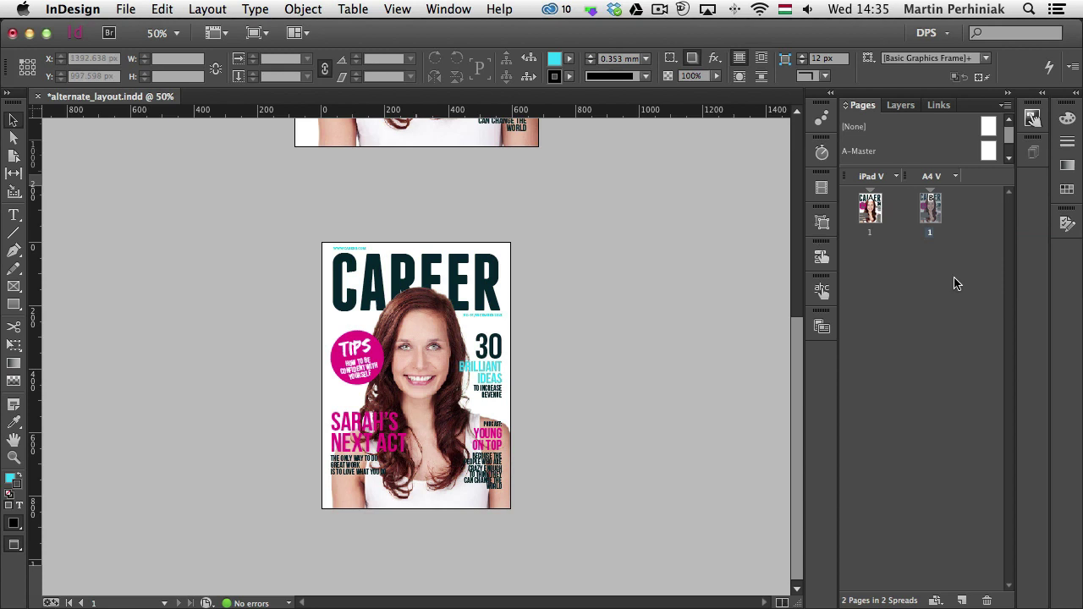
Compare the A4 V and iPad V covers side by side in a split window at 75% zoom, and end the split view.
left_click(781, 602)
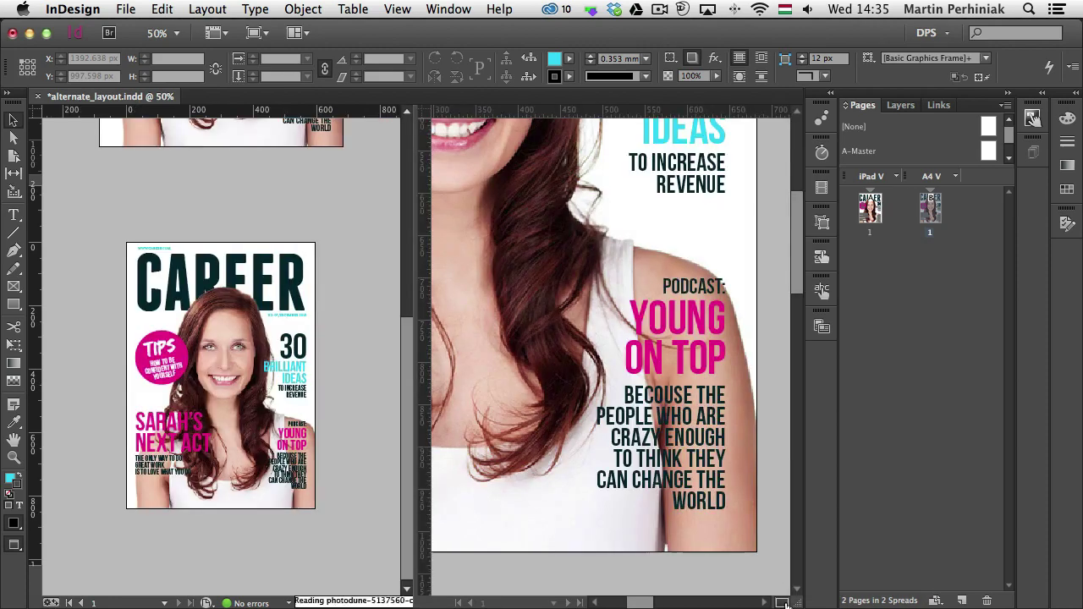
left_click(553, 220)
key("super+1")
key("super+minus")
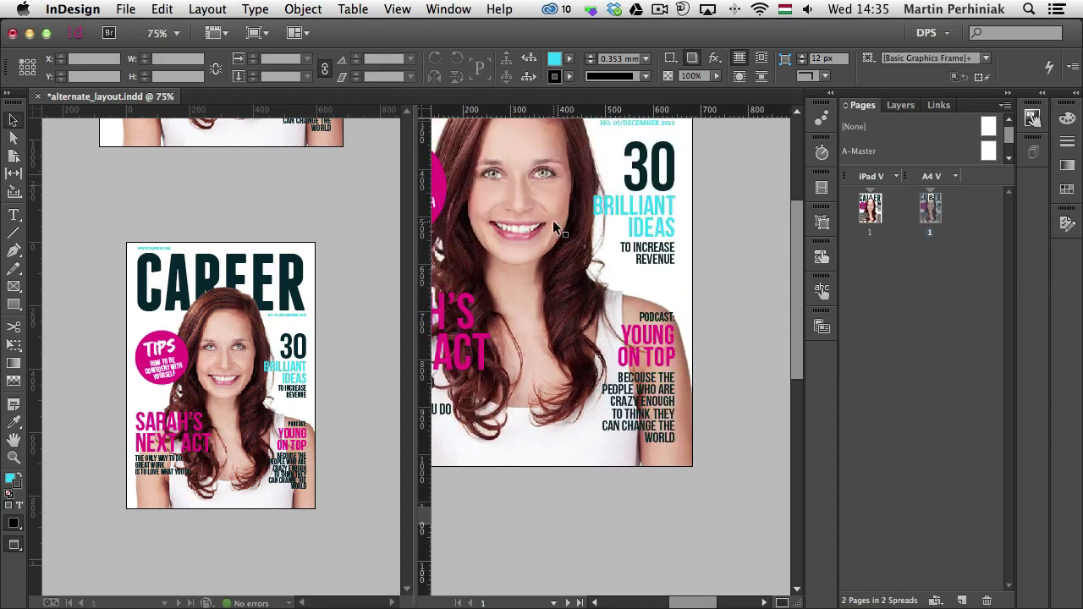
left_click_drag(553, 220, 657, 354)
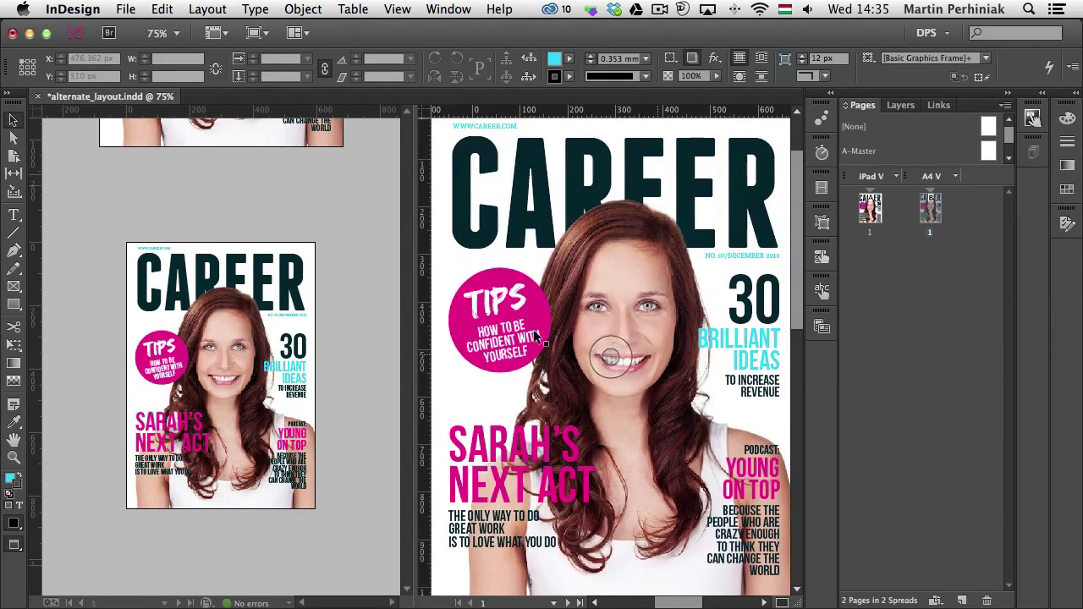
left_click(261, 283)
key("super+equal")
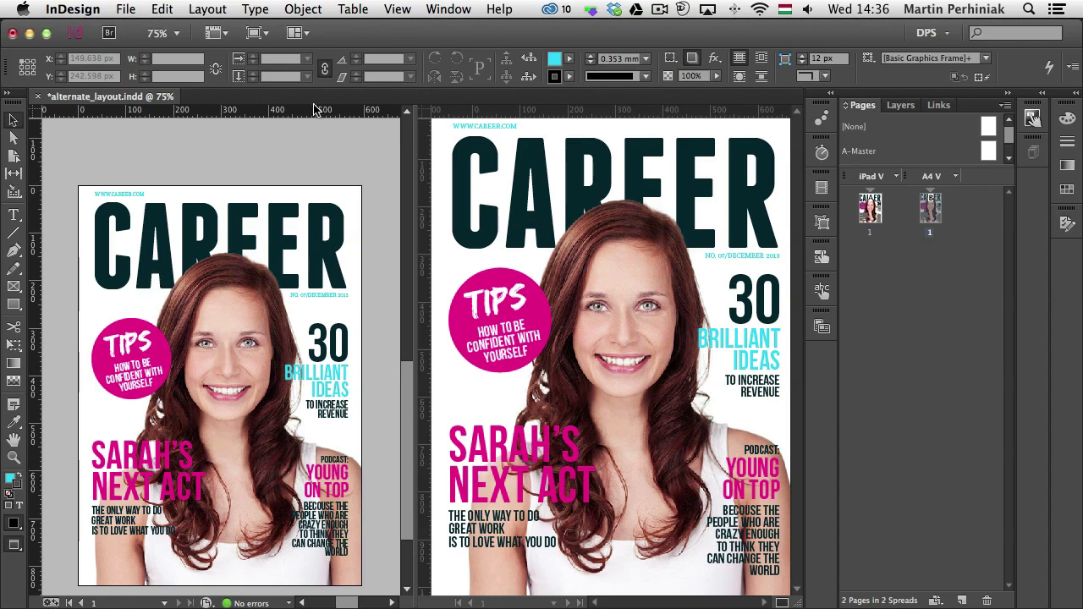
left_click(782, 602)
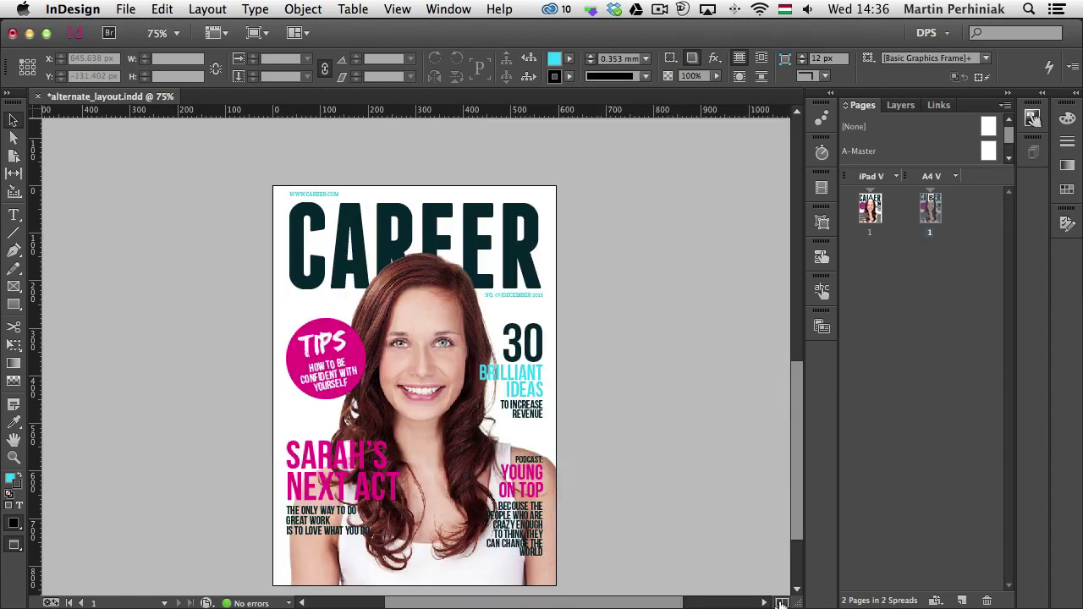
Create a 1024 × 768 px landscape alternate layout named iPad H from iPad V with the Preserve Existing rule, and open its page.
double_click(871, 207)
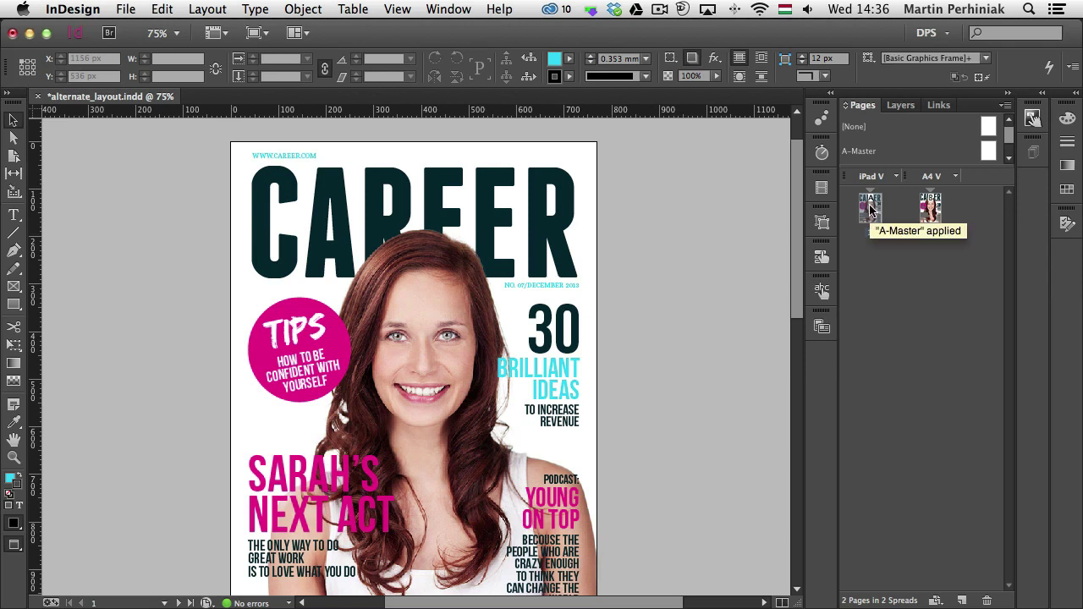
left_click(898, 177)
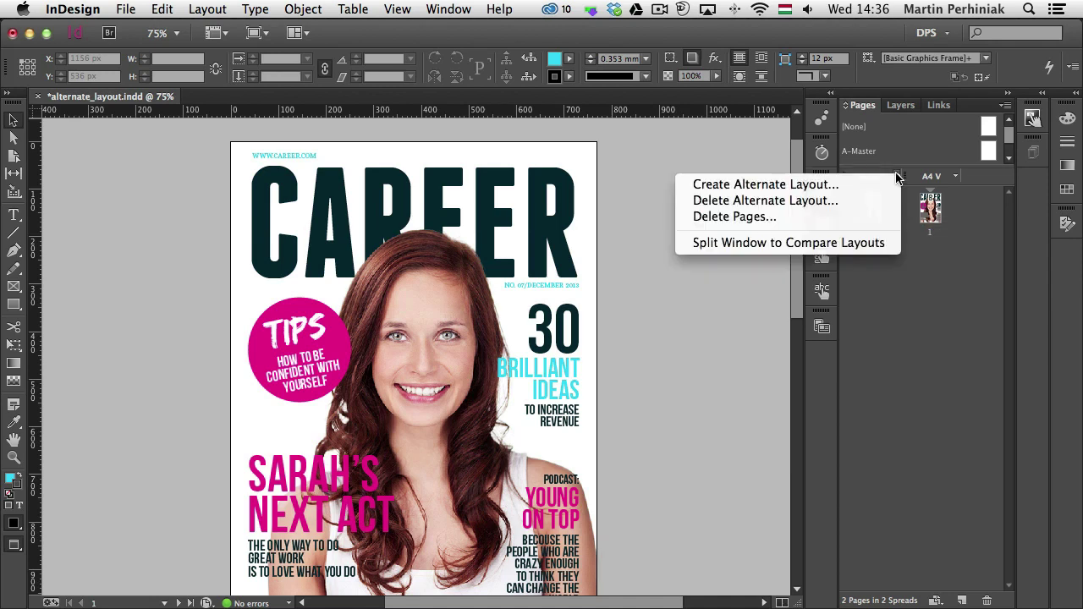
left_click(815, 185)
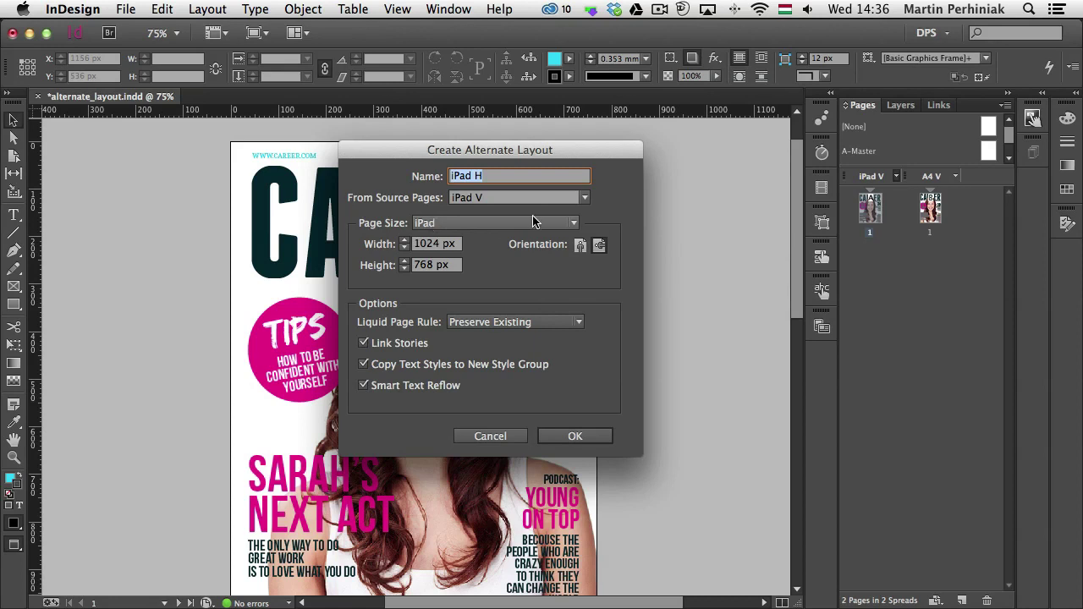
left_click(603, 437)
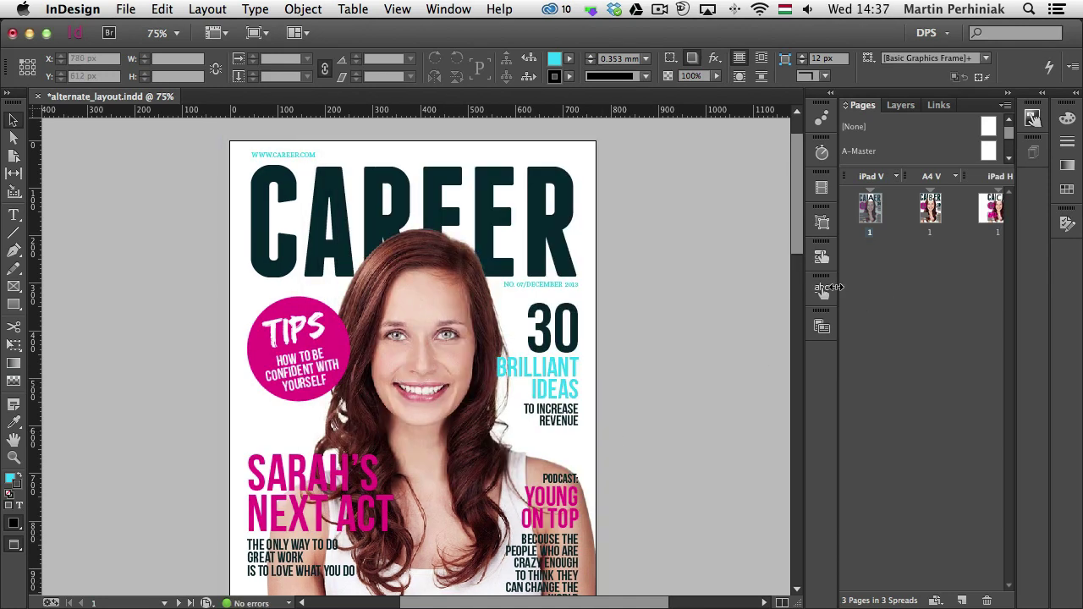
left_click_drag(837, 286, 771, 277)
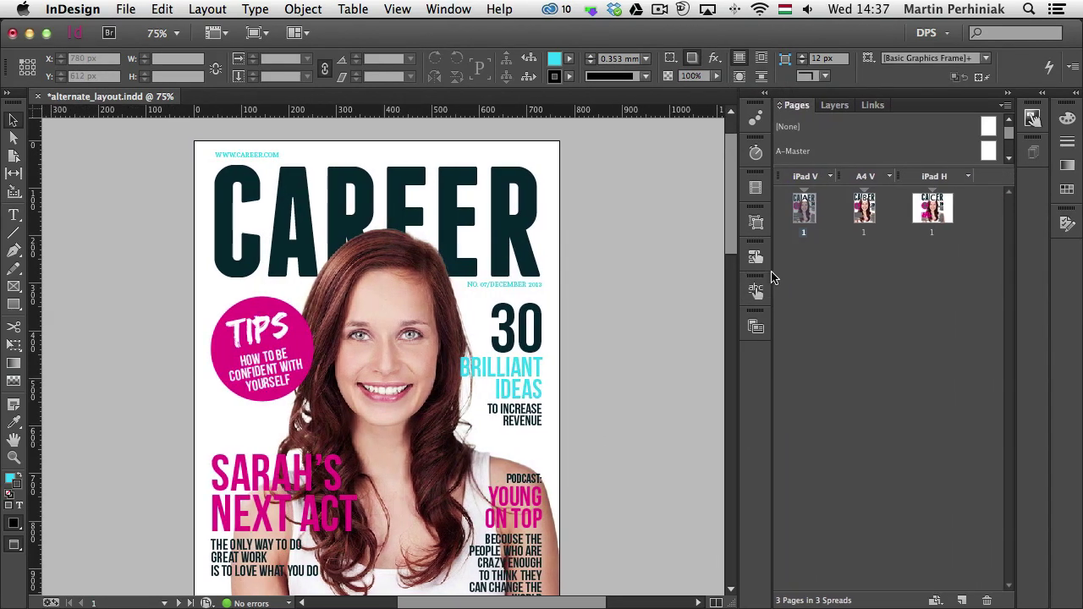
double_click(933, 217)
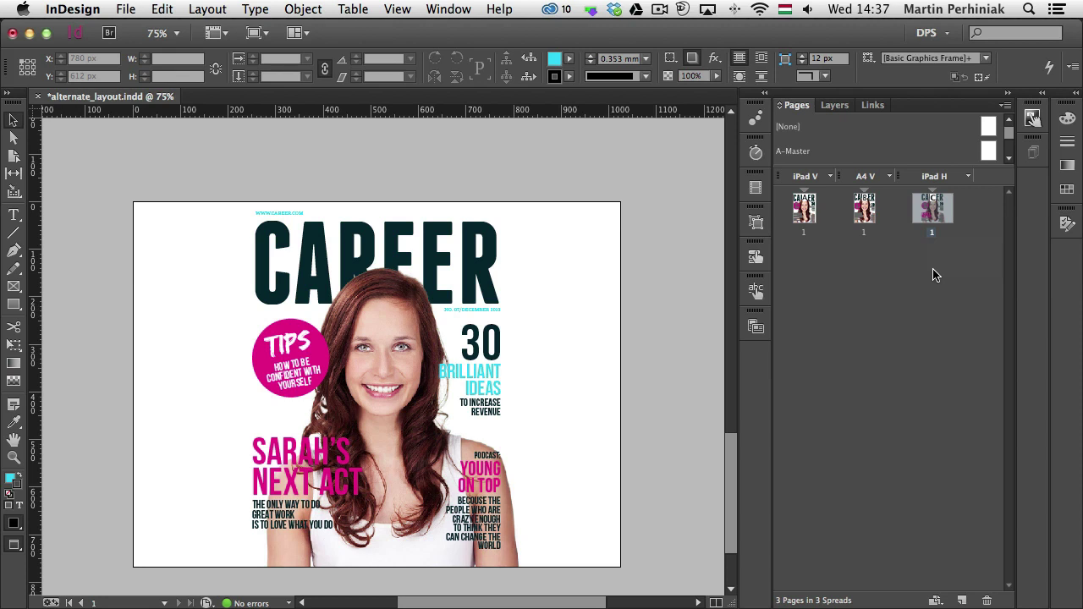
mouse_move(926, 210)
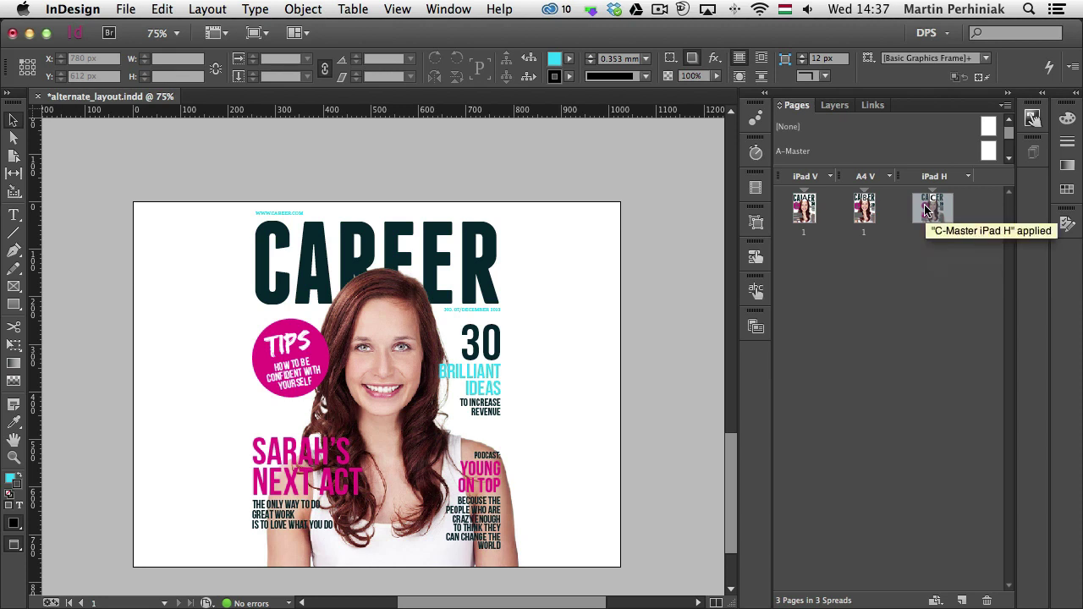
Delete the iPad H alternate layout together with its master pages and style groups.
left_click(968, 177)
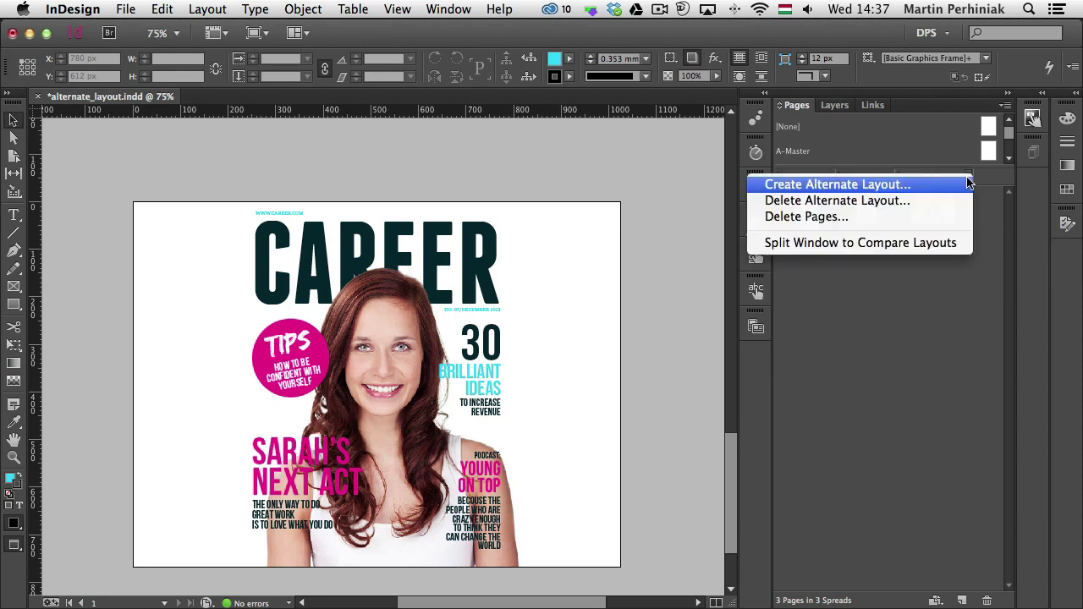
left_click(876, 202)
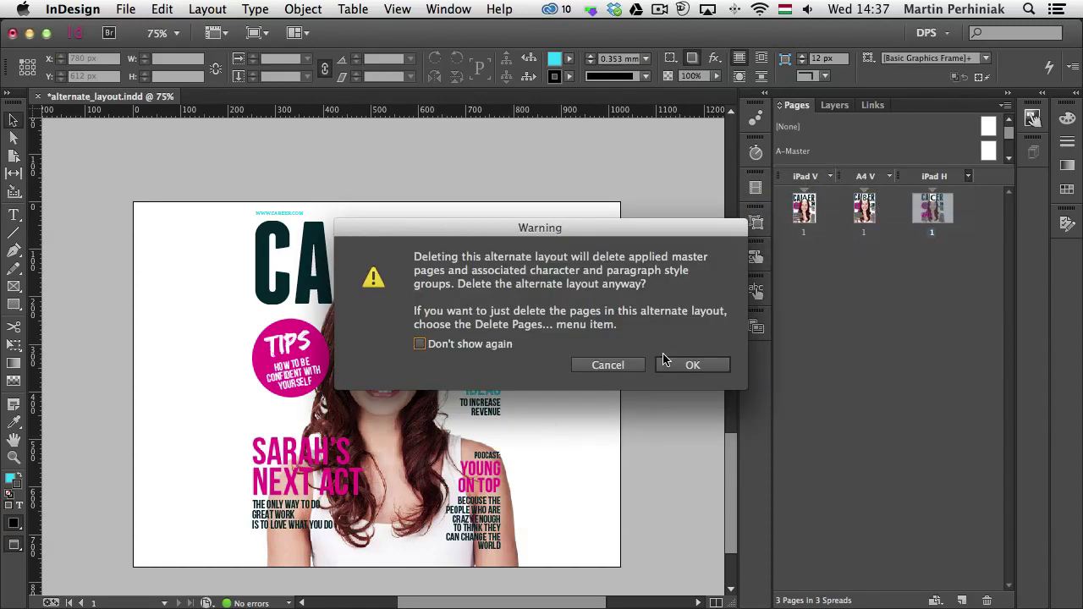
left_click(677, 365)
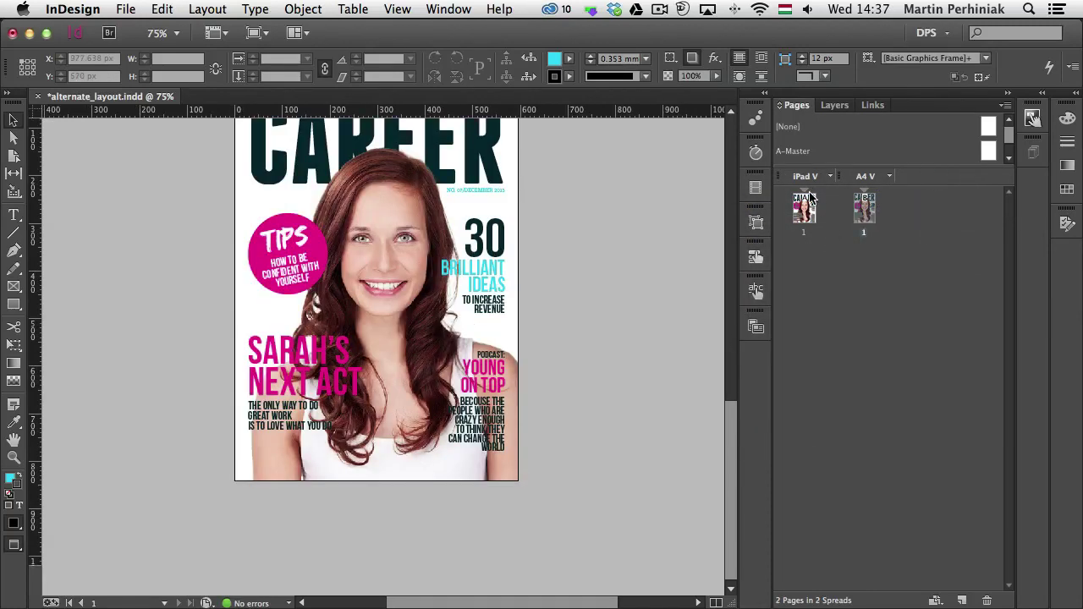
Open the iPad V page and set its liquid page rule to Object-based with the Page tool.
double_click(805, 207)
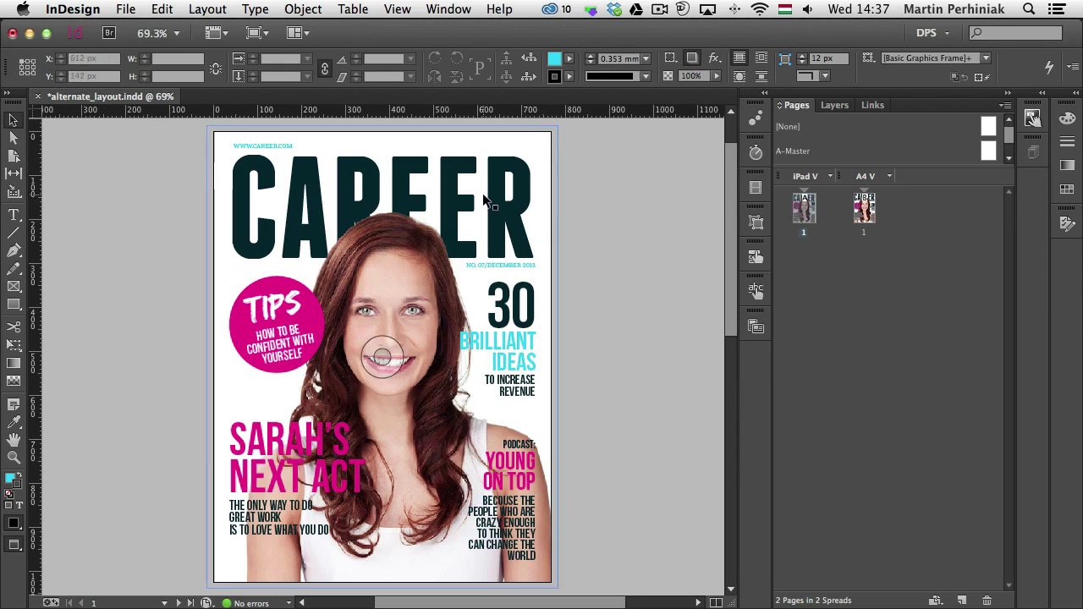
left_click(16, 158)
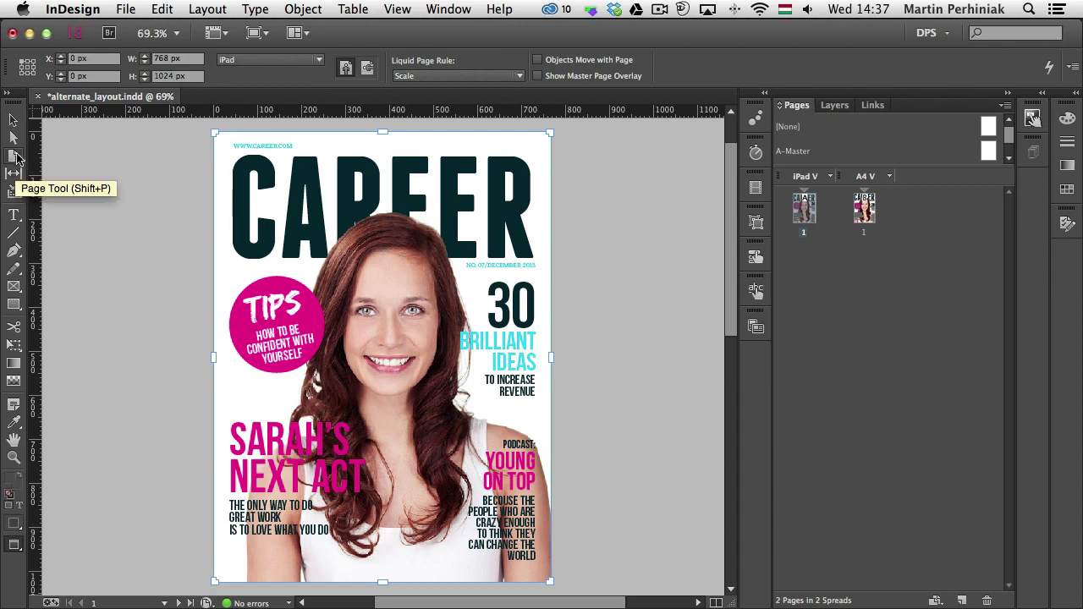
left_click(494, 217)
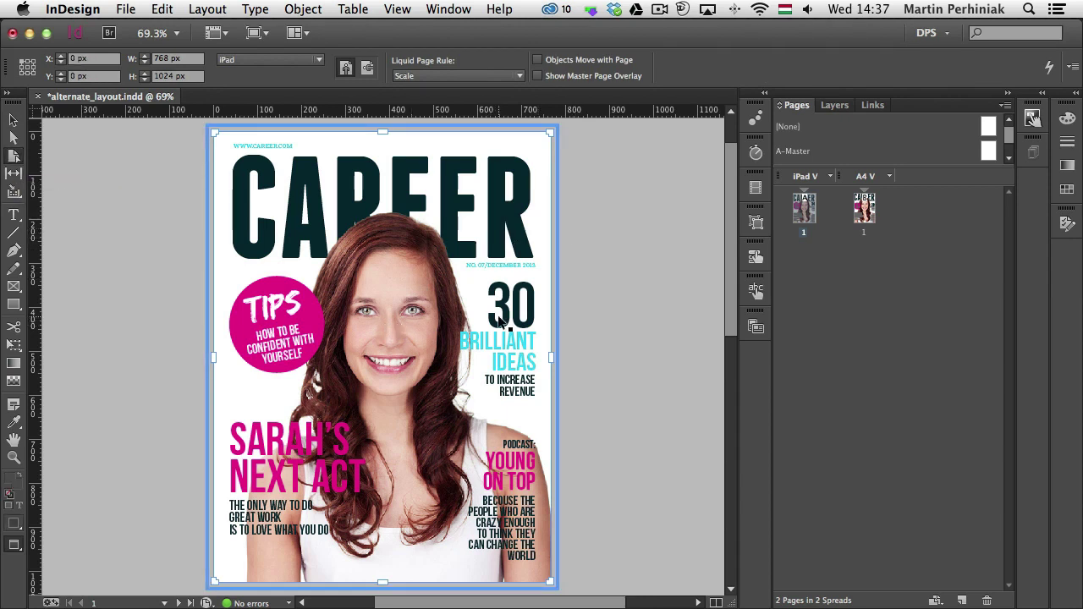
left_click(437, 77)
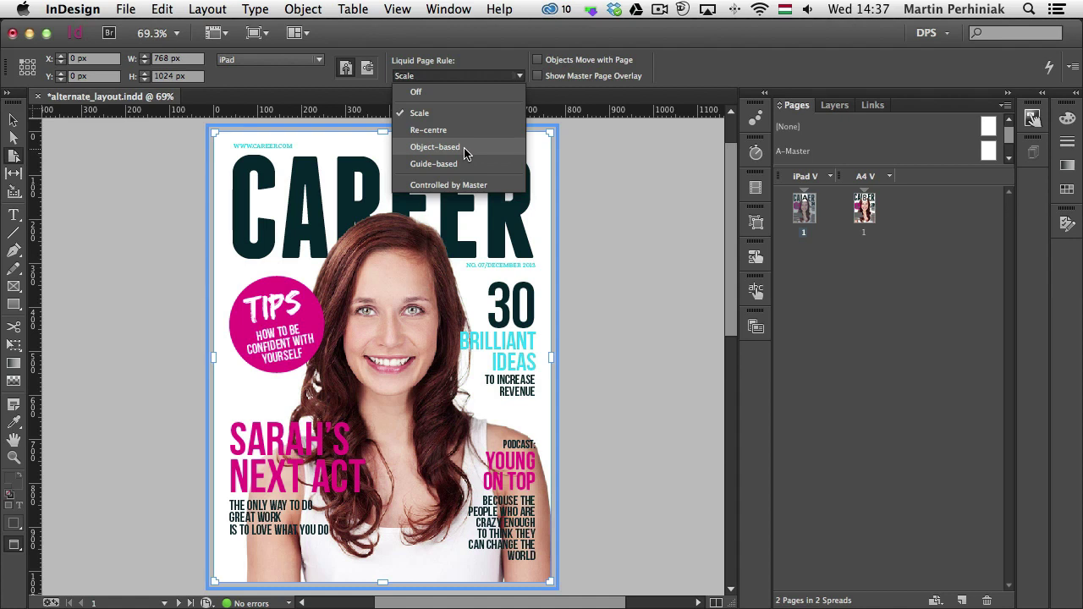
left_click(435, 147)
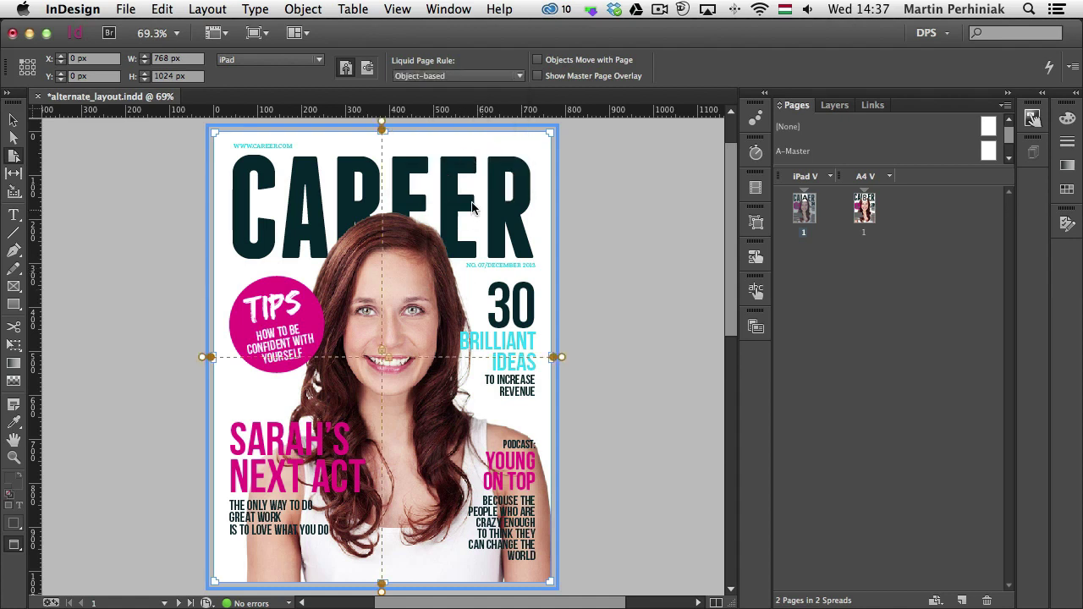
Pin the pink TIPS badge group to the left edge of the iPad V page.
left_click(621, 170)
left_click(431, 165)
left_click(285, 302)
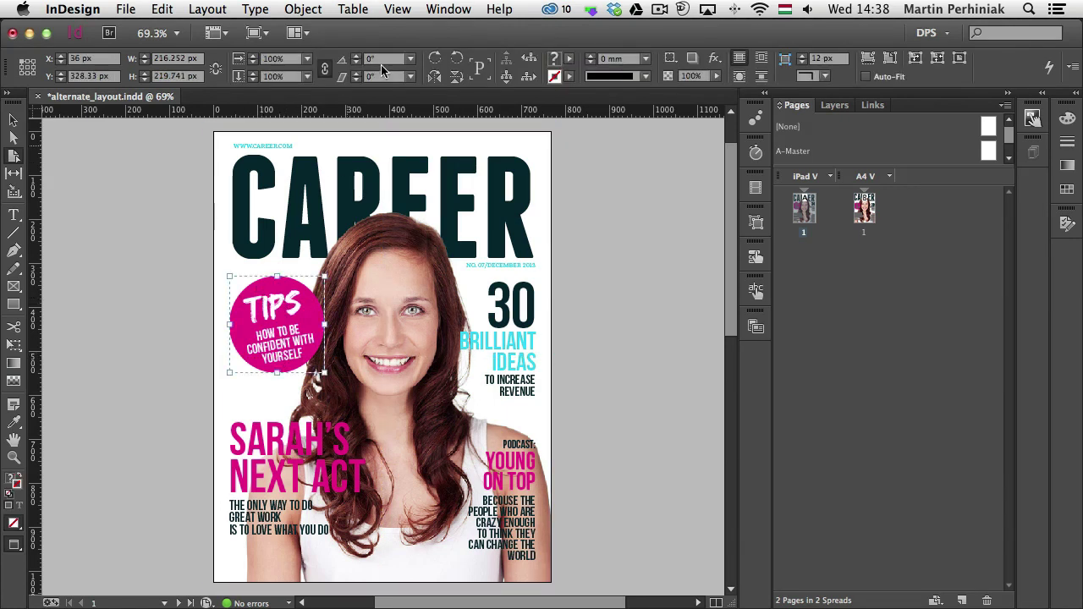
key("shift+p")
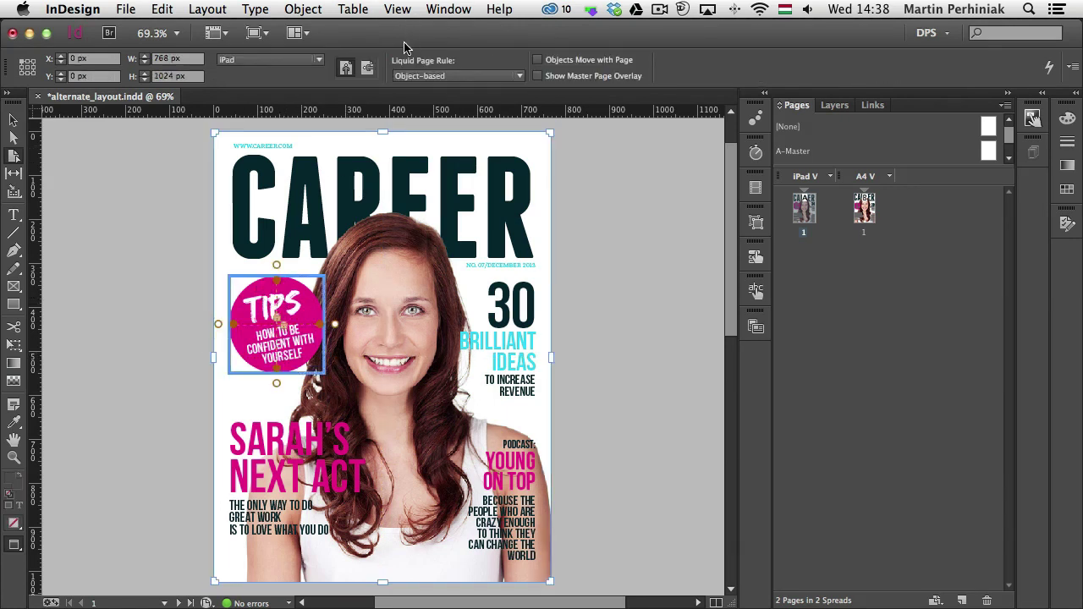
left_click(217, 325)
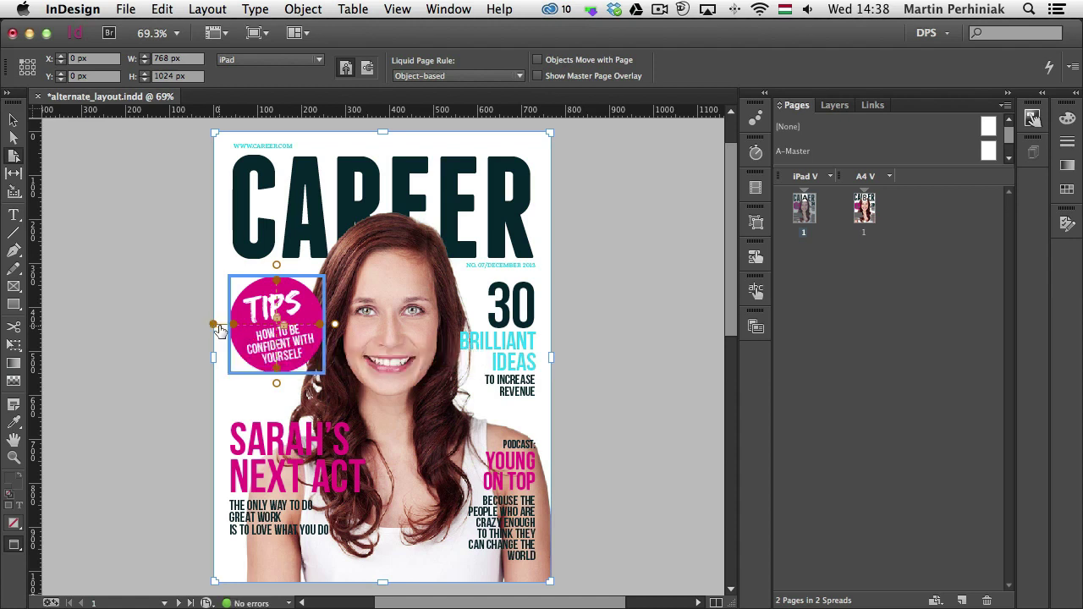
mouse_move(551, 357)
left_mouse_down()
mouse_move(640, 358)
mouse_move(670, 338)
mouse_move(579, 357)
mouse_move(611, 343)
mouse_move(720, 340)
mouse_move(551, 349)
left_mouse_up()
left_click_drag(554, 585, 570, 544)
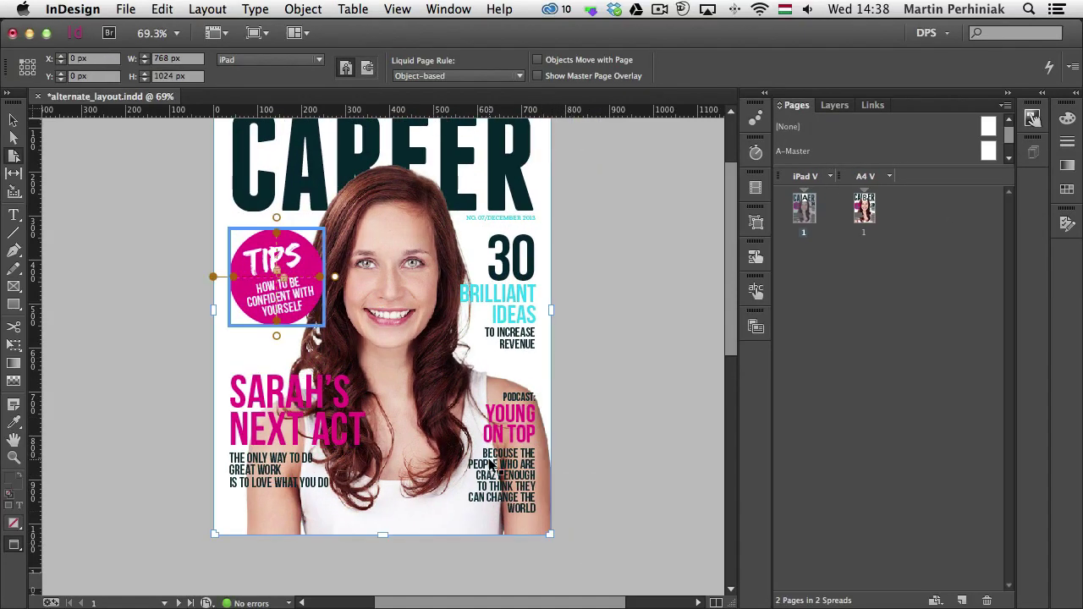
scroll(489, 463, "up", 2)
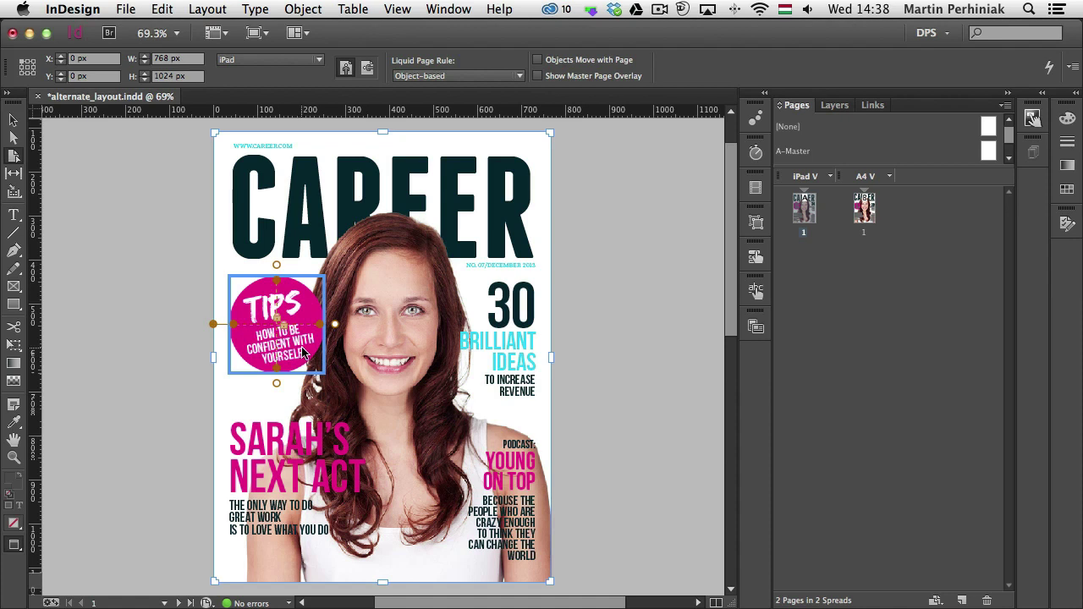
Pin the SARAH'S NEXT ACT headline and the text block below it to the page's left edge.
left_click(263, 443)
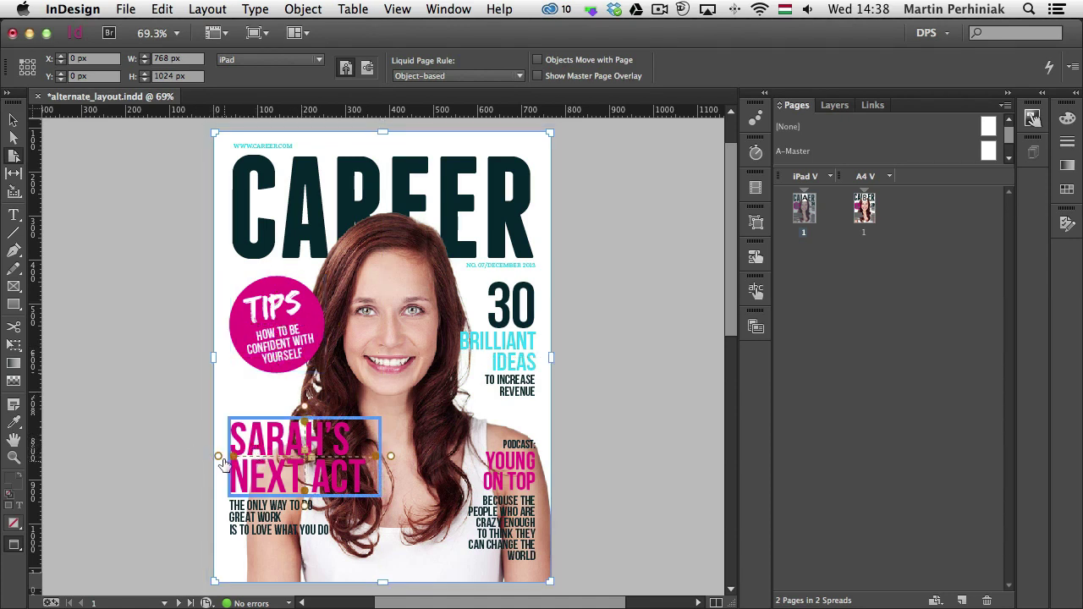
left_click(258, 528)
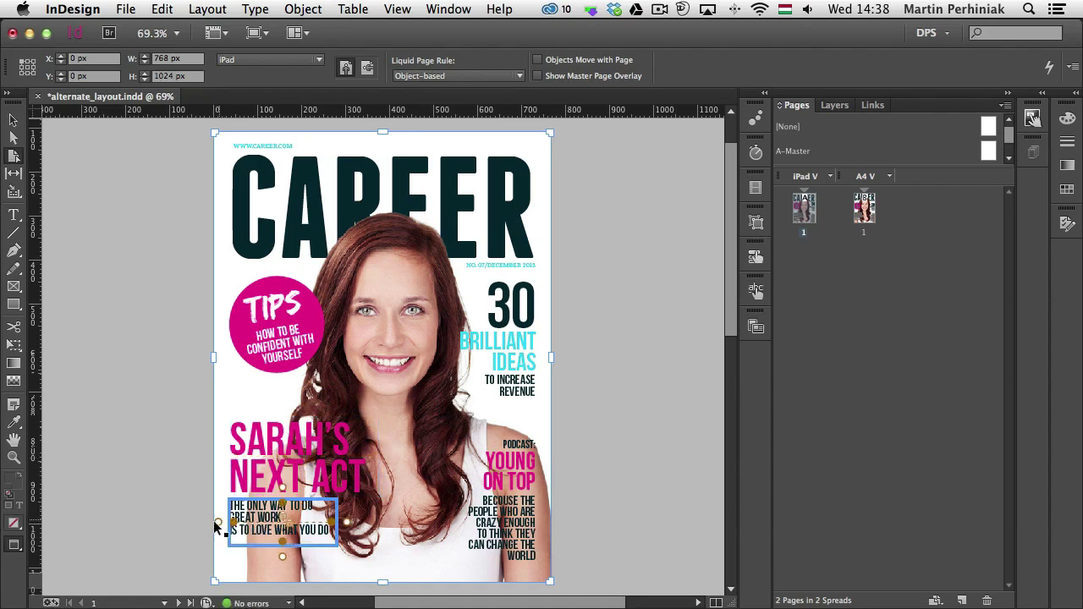
left_click(216, 523)
Pin the body text, YOUNG ON TOP headline and PODCAST label to the right edge of the iPad V page.
left_click(511, 525)
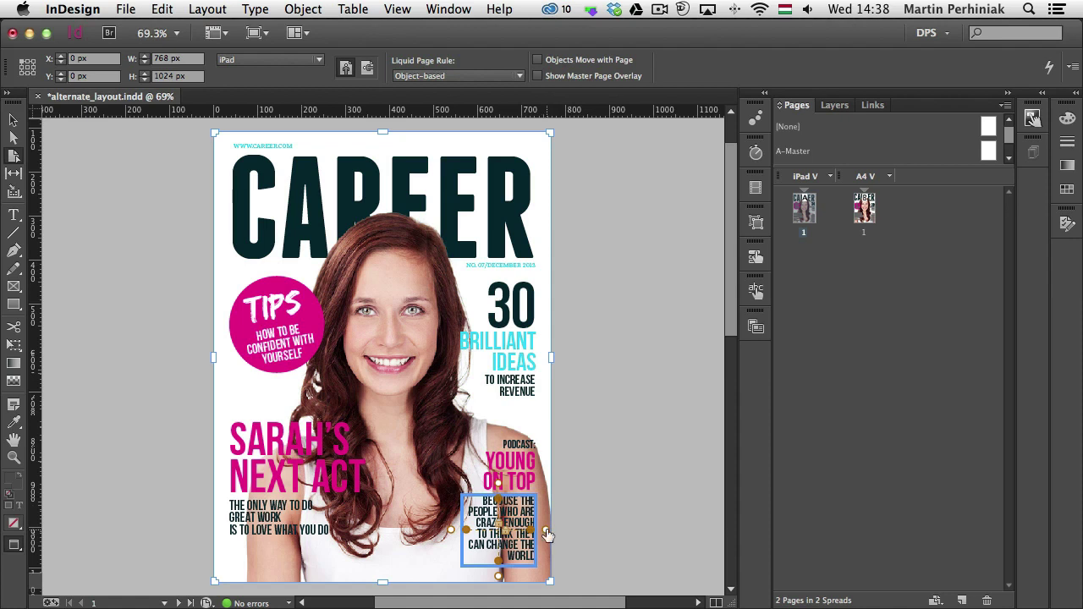
left_click(524, 479)
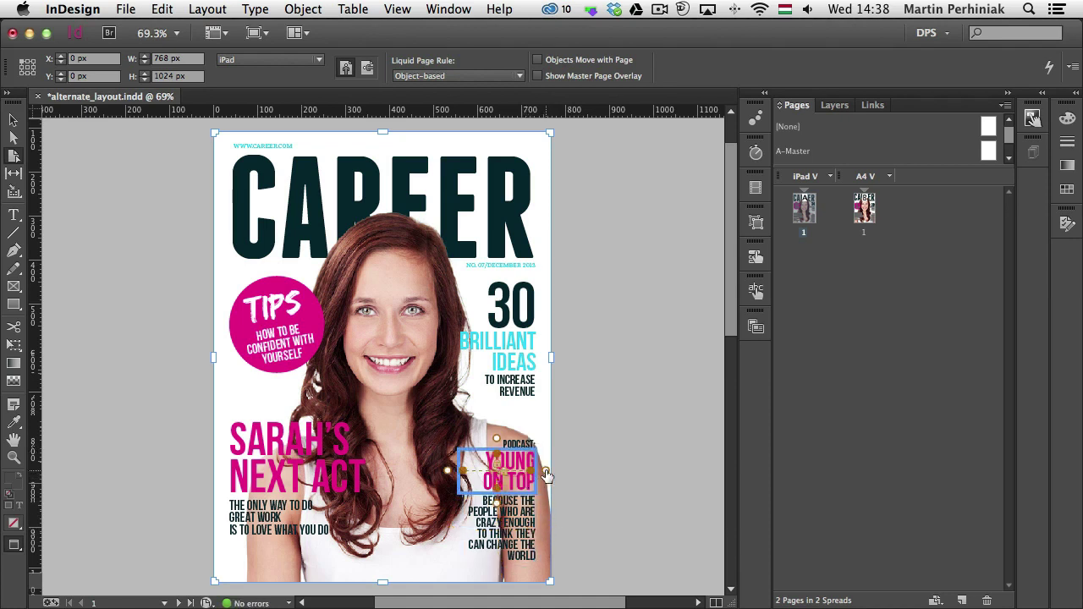
left_click(525, 443)
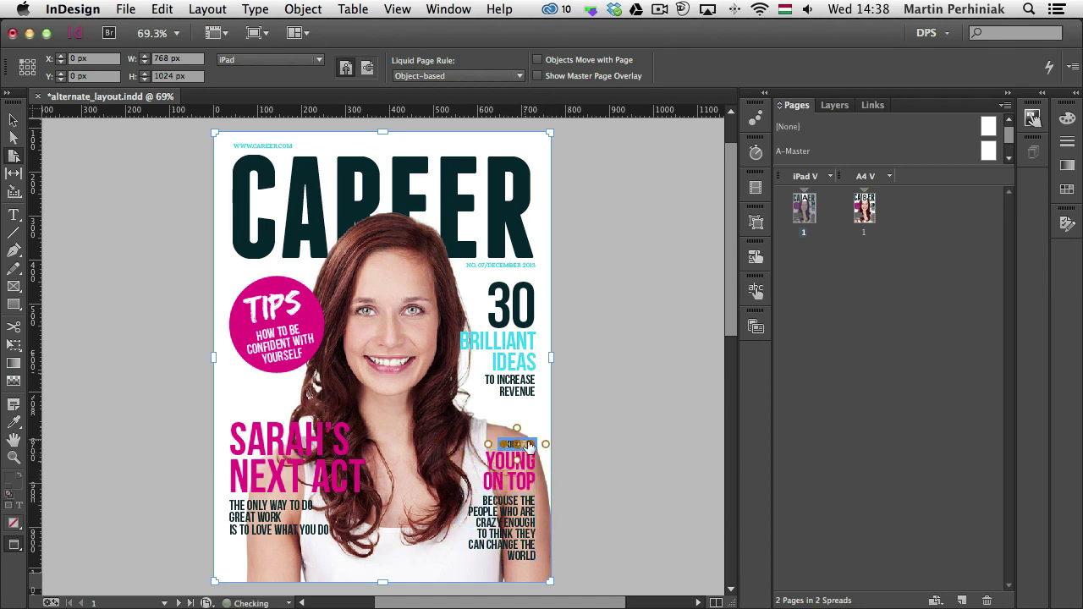
Pin the BRILLIANT IDEAS headline, TO INCREASE REVENUE text and number 30 to the page's right edge.
left_click(525, 365)
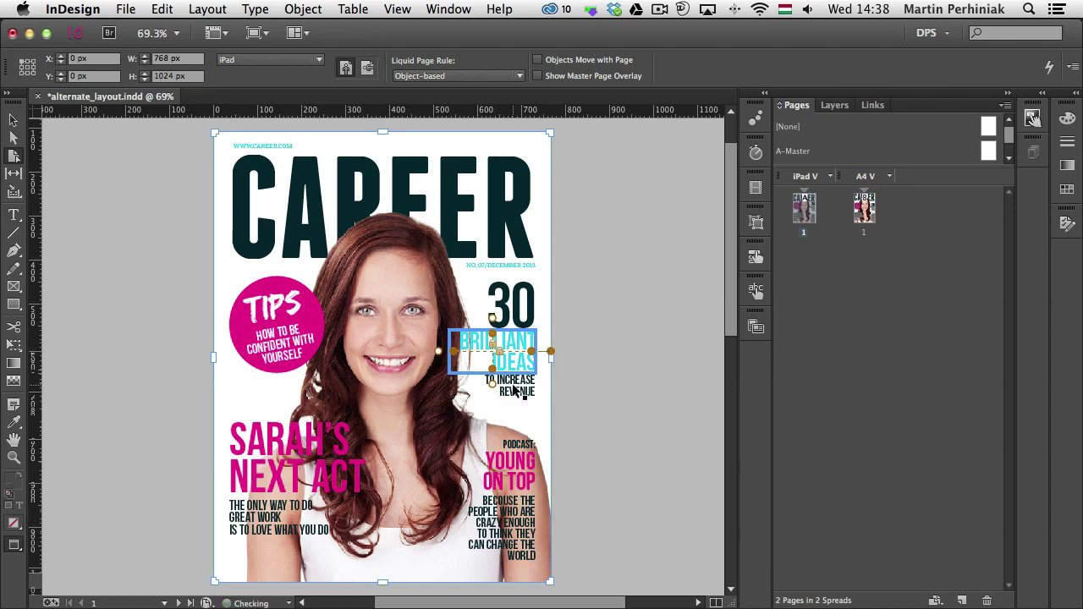
left_click(514, 389)
left_click(512, 294)
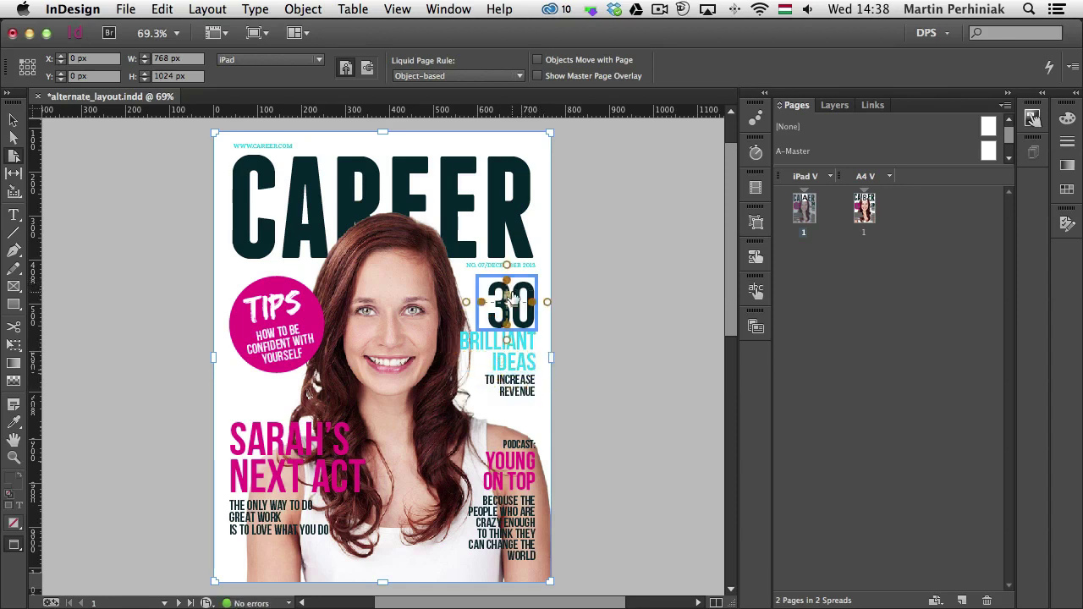
left_click(549, 302)
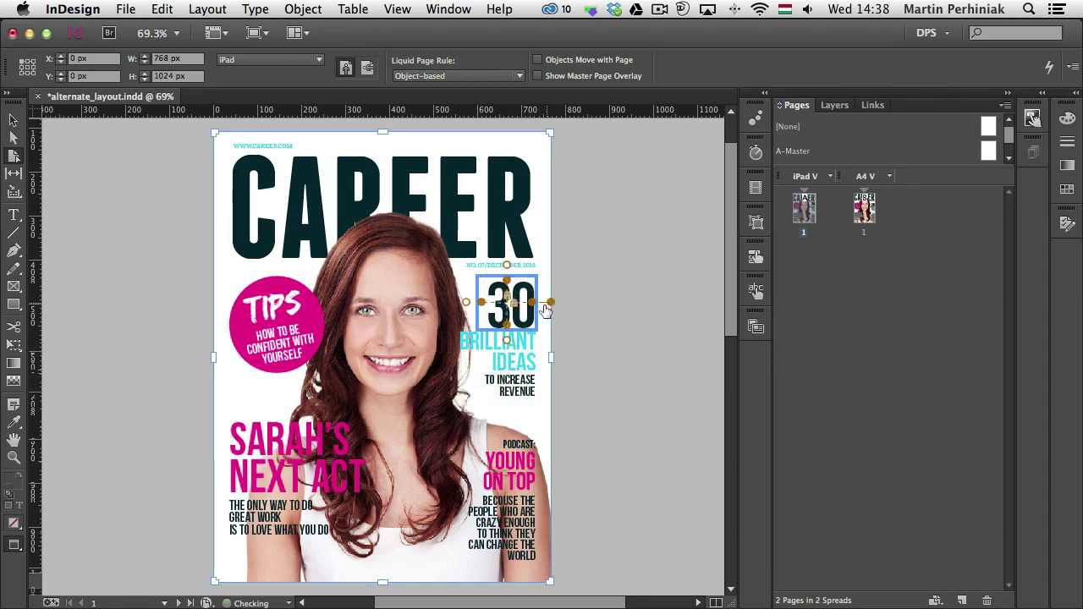
Pin the website address, the CAREER title and the issue date line to the page's top edge.
left_click(257, 149)
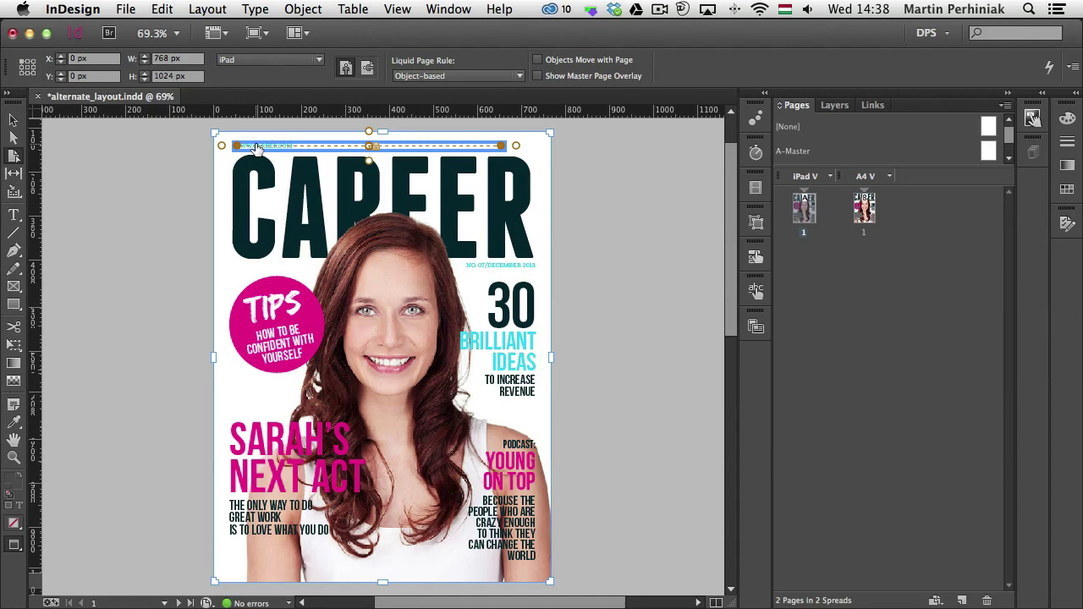
left_click(369, 133)
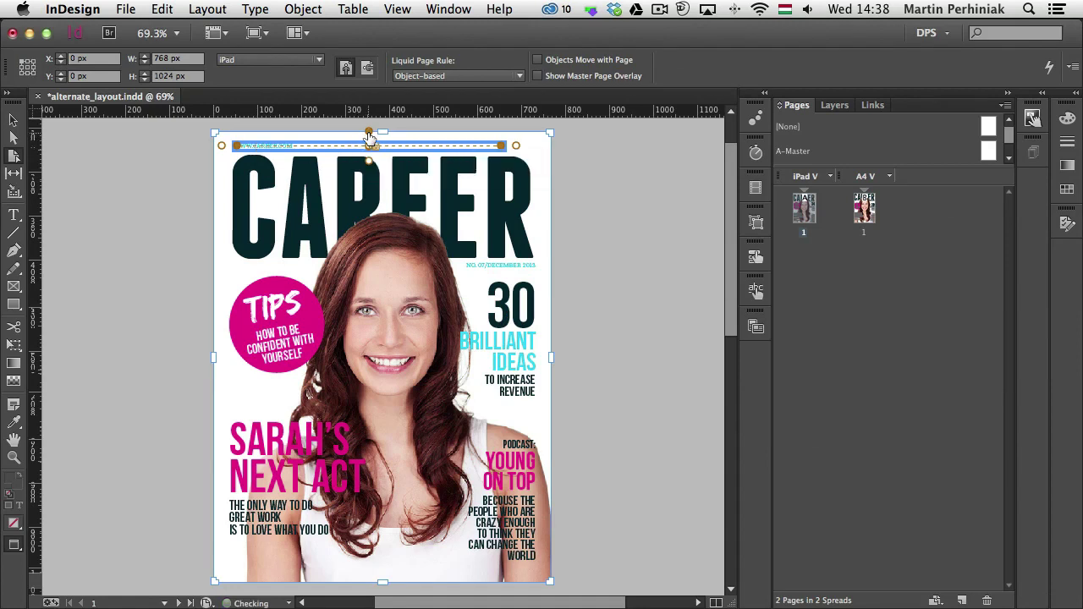
left_click(325, 215)
left_click(256, 179)
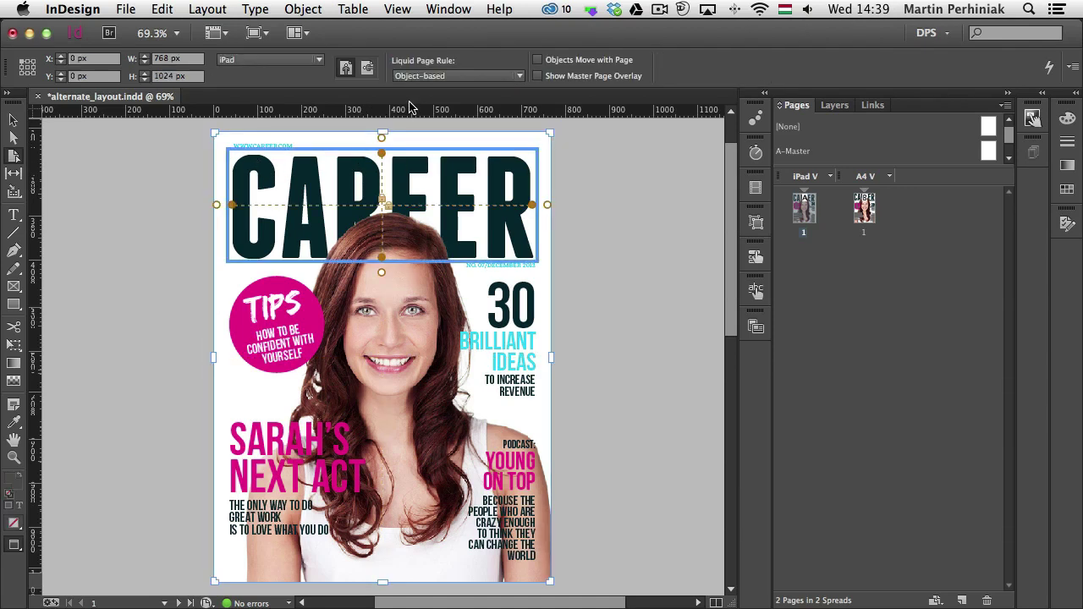
left_click(381, 138)
left_click(519, 267)
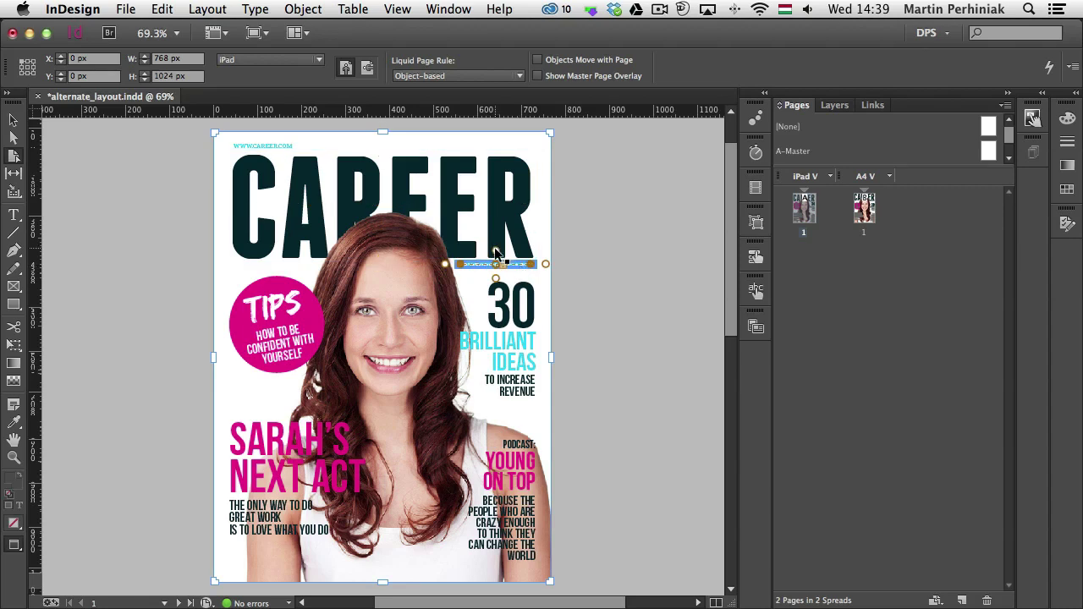
left_click(496, 252)
Preview how the pinned elements adapt by temporarily resizing the iPad V page from its lower corner.
key("super+minus")
left_click_drag(503, 501, 652, 471)
key("ctrl+z")
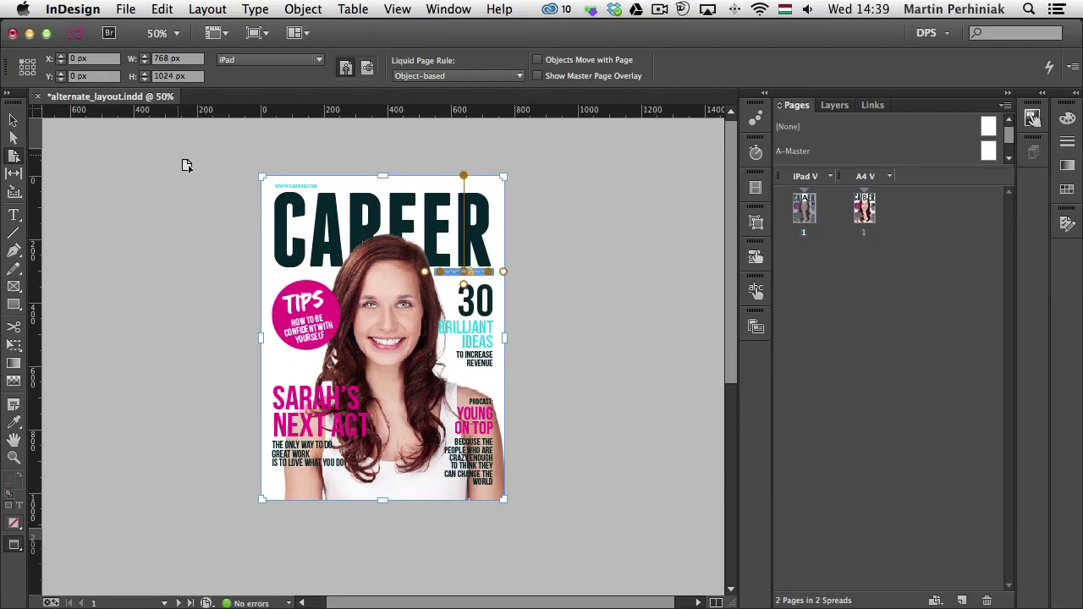
Pin the CAREER title, website address and issue date line to the page's left edge and preview a wider page.
left_click(312, 239)
left_click(308, 215)
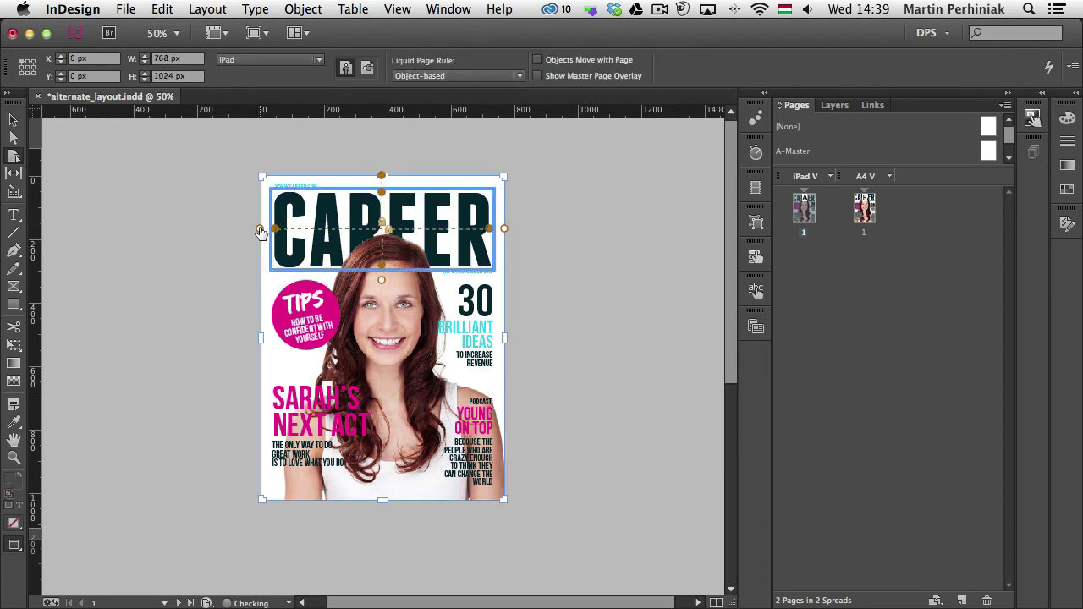
left_click(296, 188)
left_click(263, 187)
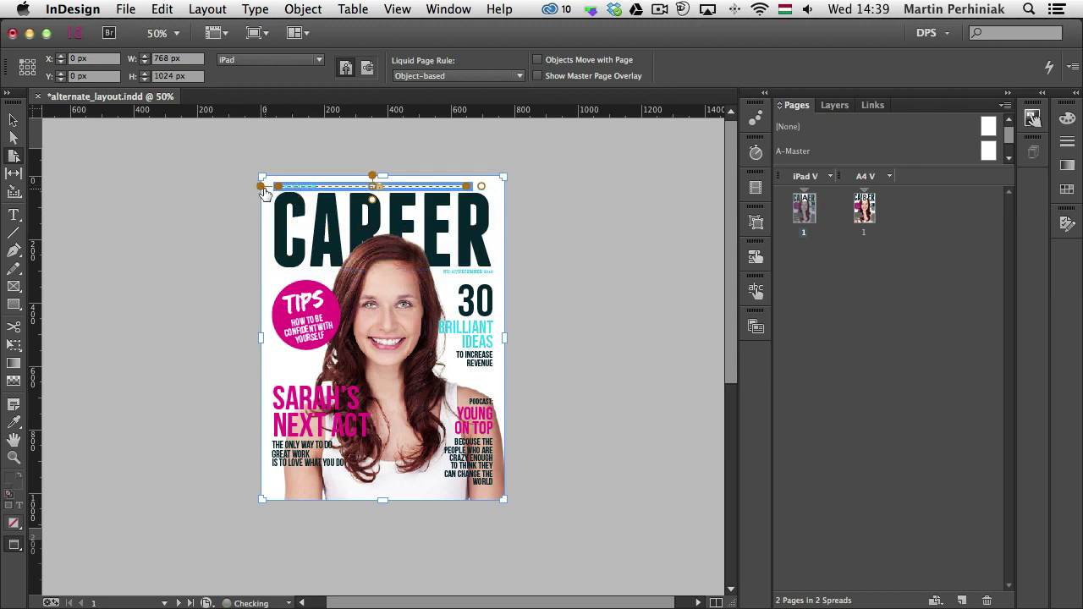
left_click(467, 273)
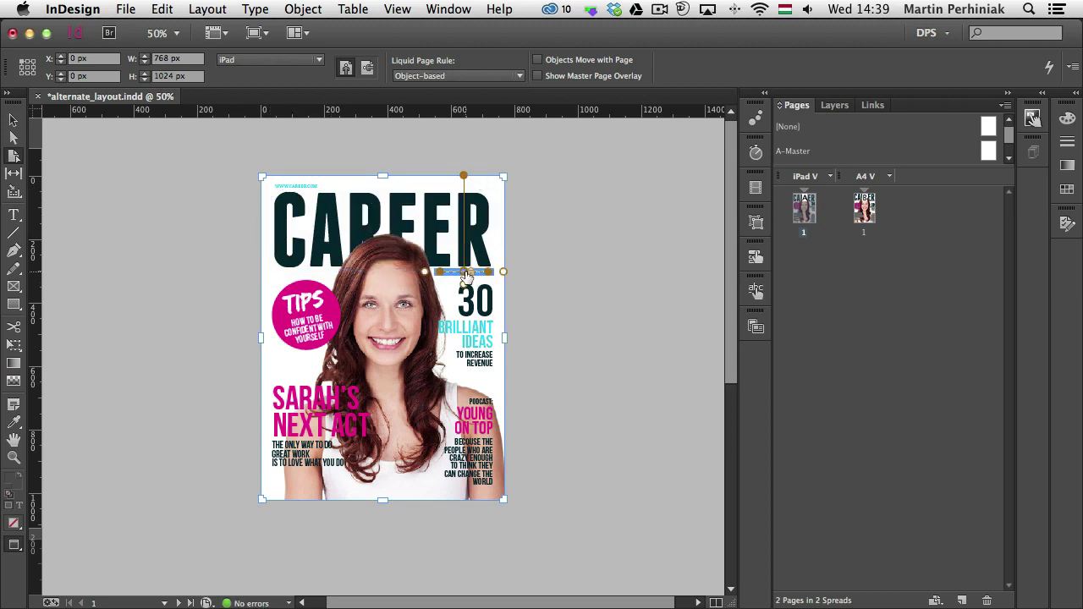
left_click(425, 271)
left_click_drag(495, 505, 643, 471)
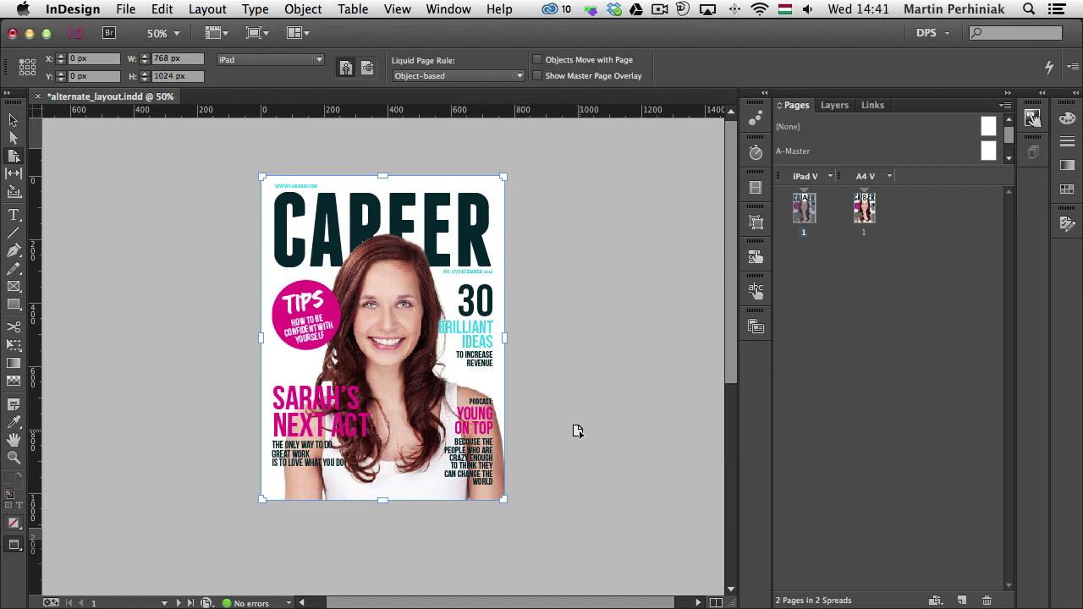
Create the iPad H alternate layout from iPad V at 1024 x 768 px with Preserve Existing, and open its page.
left_click(830, 177)
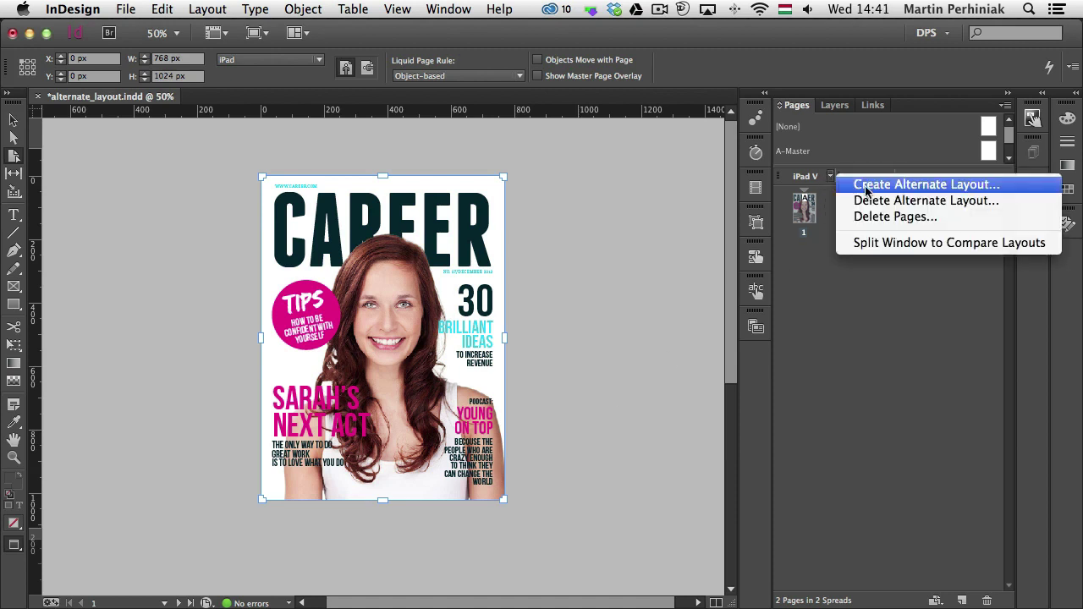
left_click(865, 185)
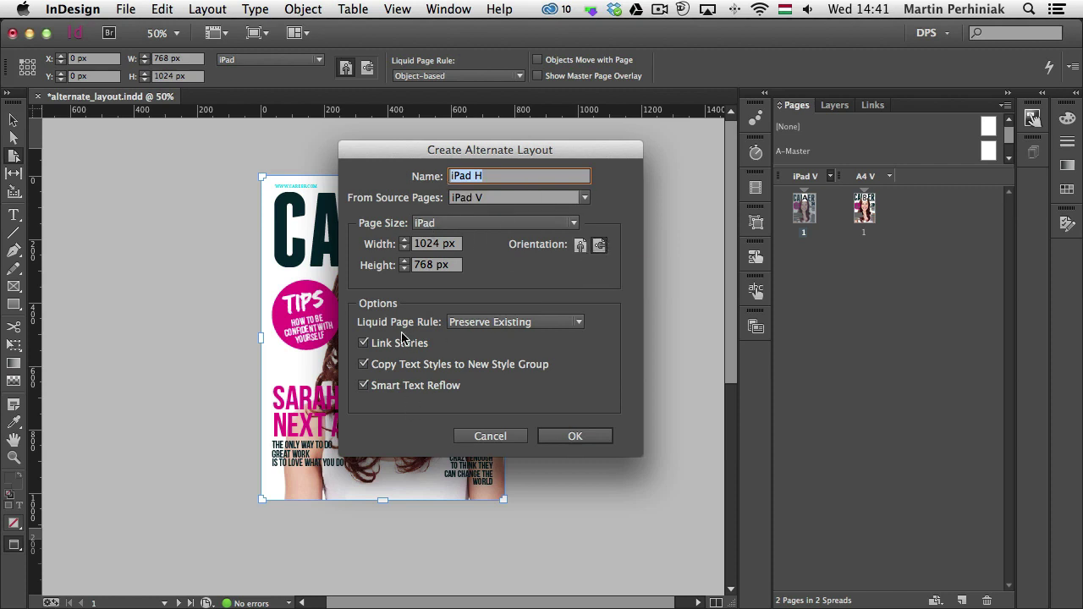
left_click(576, 437)
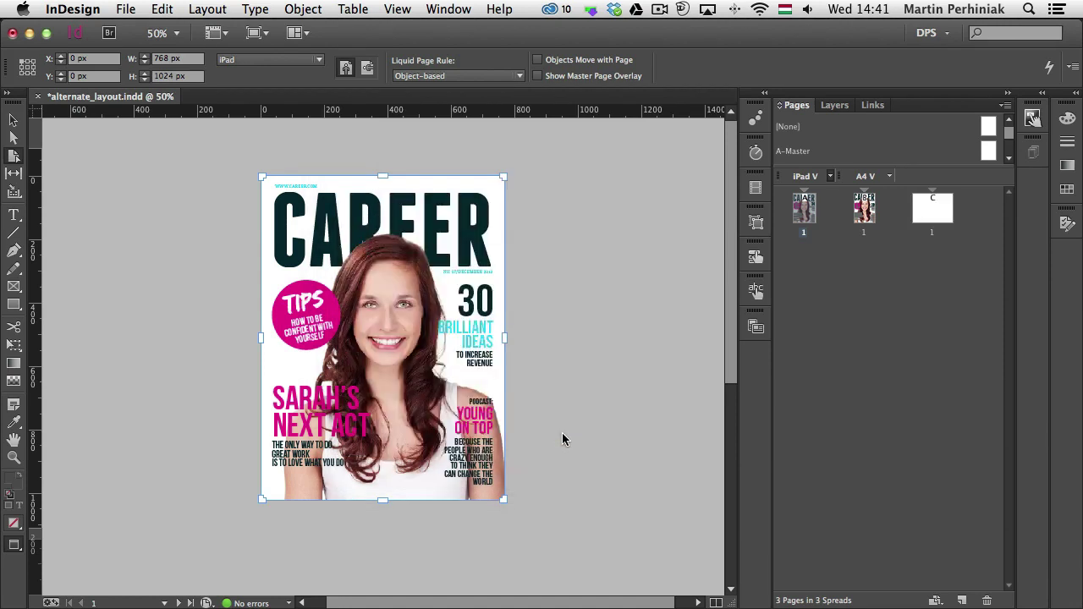
double_click(931, 208)
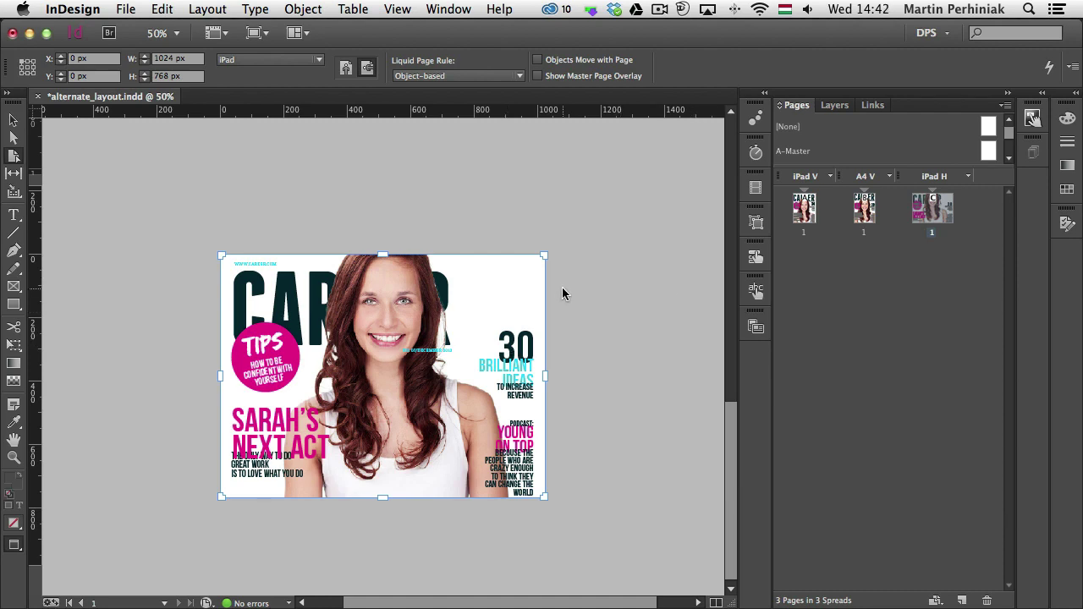
key("super+0")
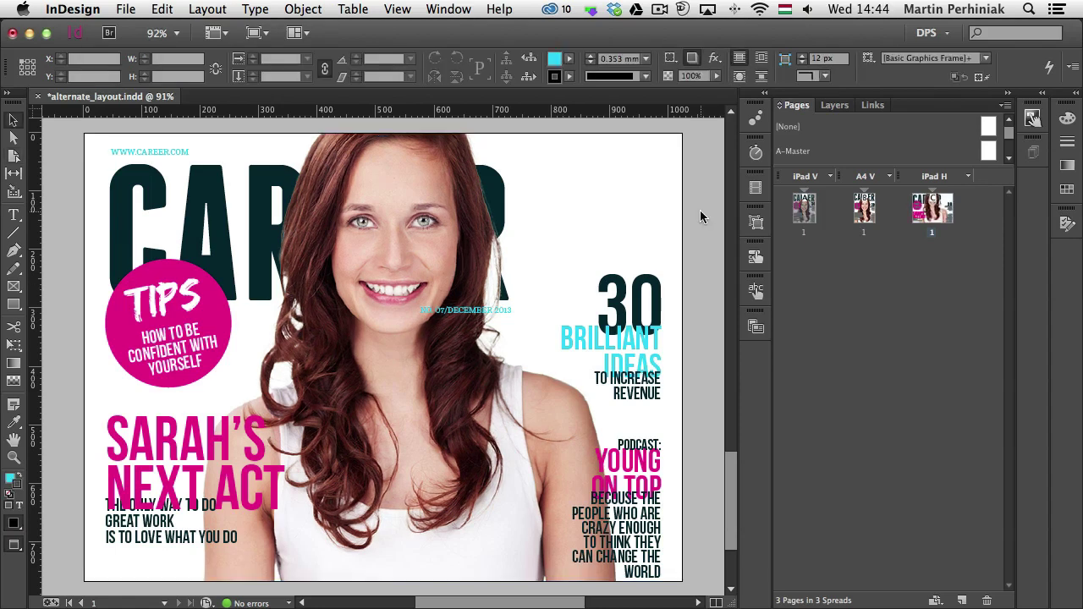
Move the BRILLIANT IDEAS text frame on the iPad H page down 30 px, below the number 30.
left_click(641, 349)
key("shift+Down")
key("shift+Down")
key("shift+Down")
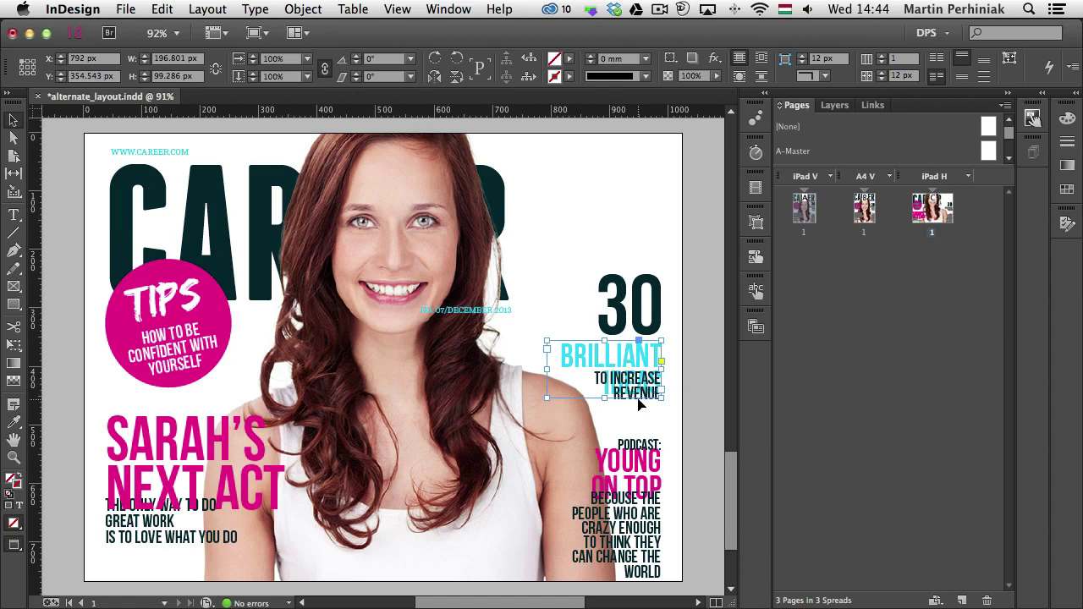
Move the TO INCREASE REVENUE text frame down 50 px, below BRILLIANT IDEAS, and clear the selection.
left_click(641, 404)
key("shift+Down")
key("shift+Down")
key("shift+Down")
key("shift+Down")
key("shift+Down")
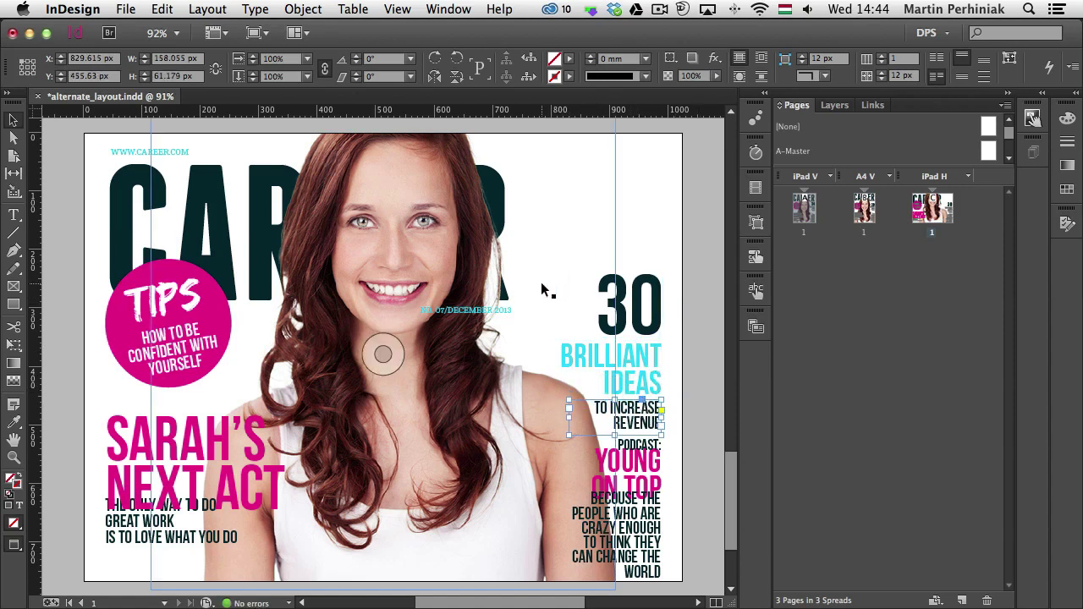
left_click(415, 243)
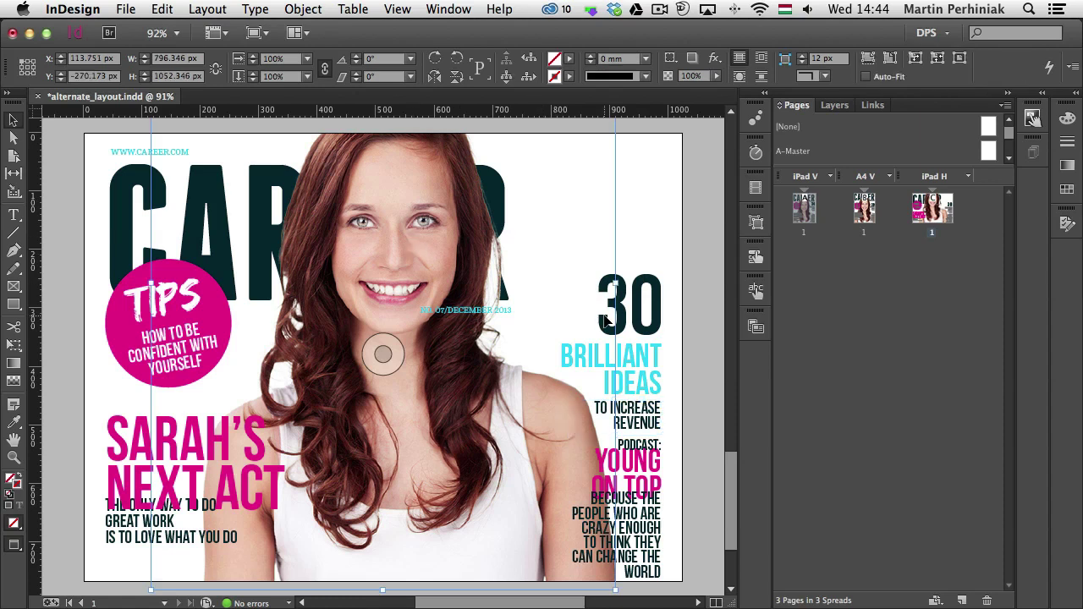
left_click(692, 314)
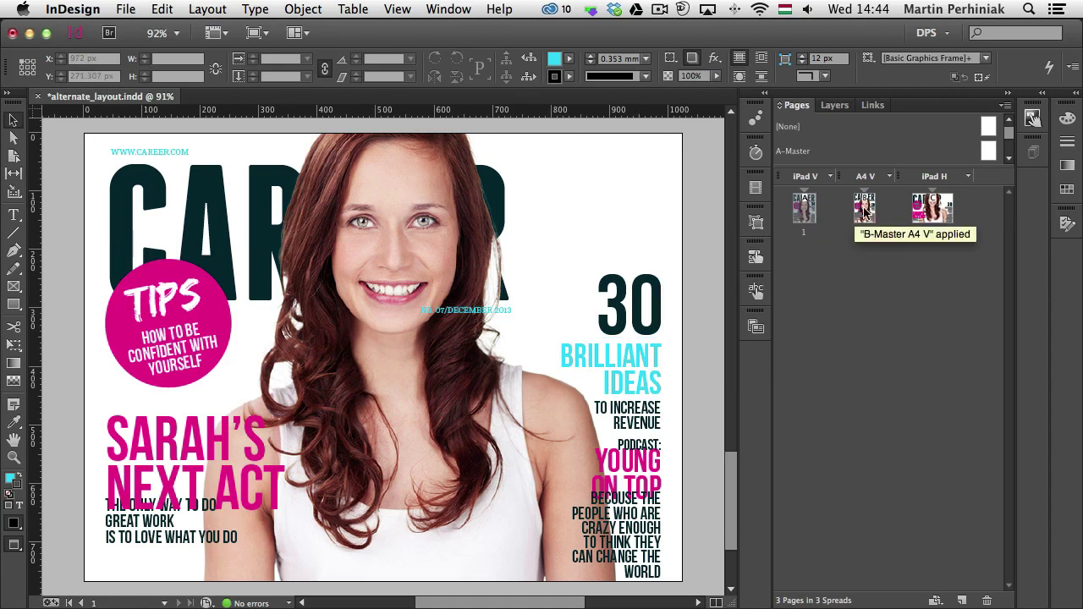
Open the iPad V page and change the large number 30 above BRILLIANT IDEAS to 25.
double_click(804, 212)
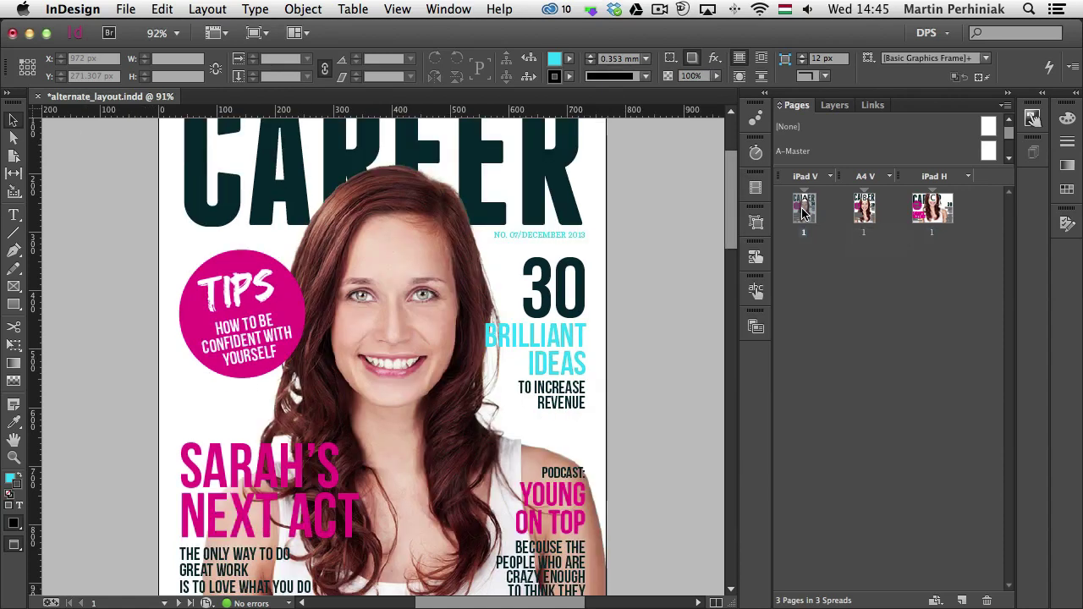
double_click(545, 269)
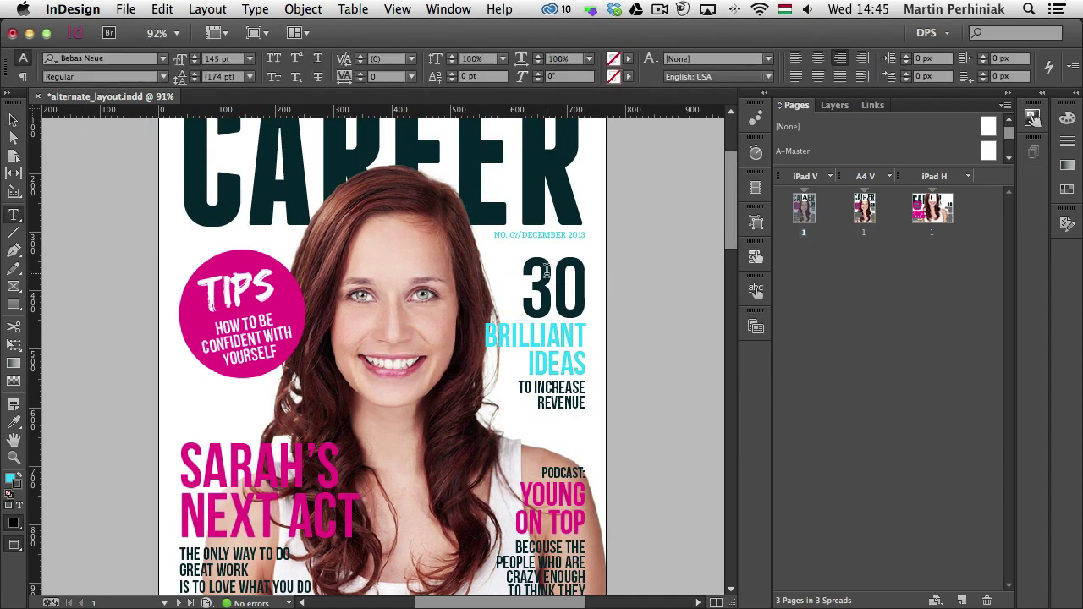
key("Right")
key("BackSpace")
key("BackSpace")
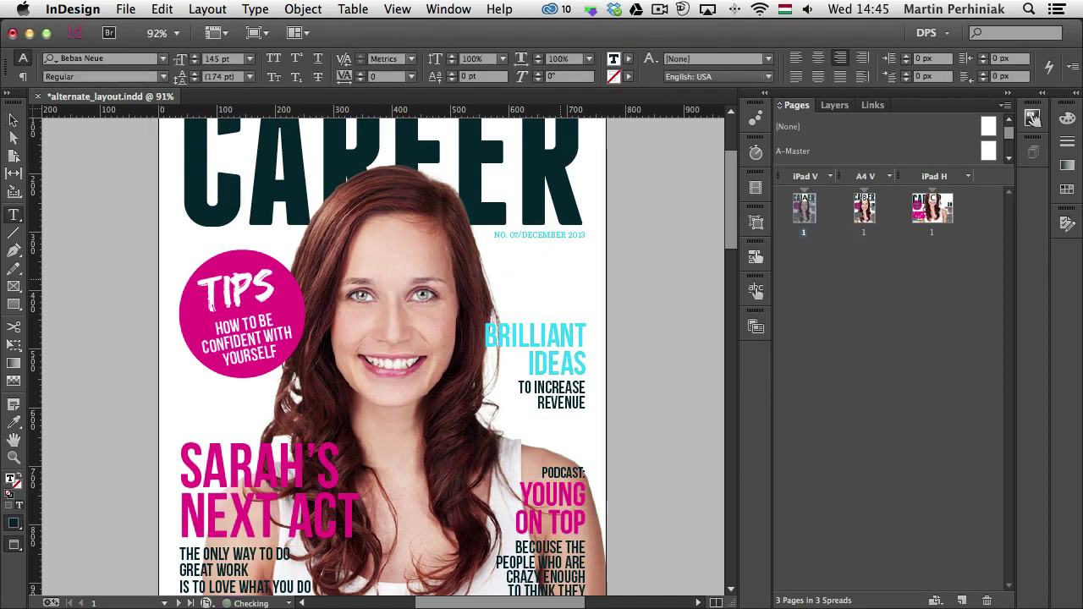
type("25")
key("Escape")
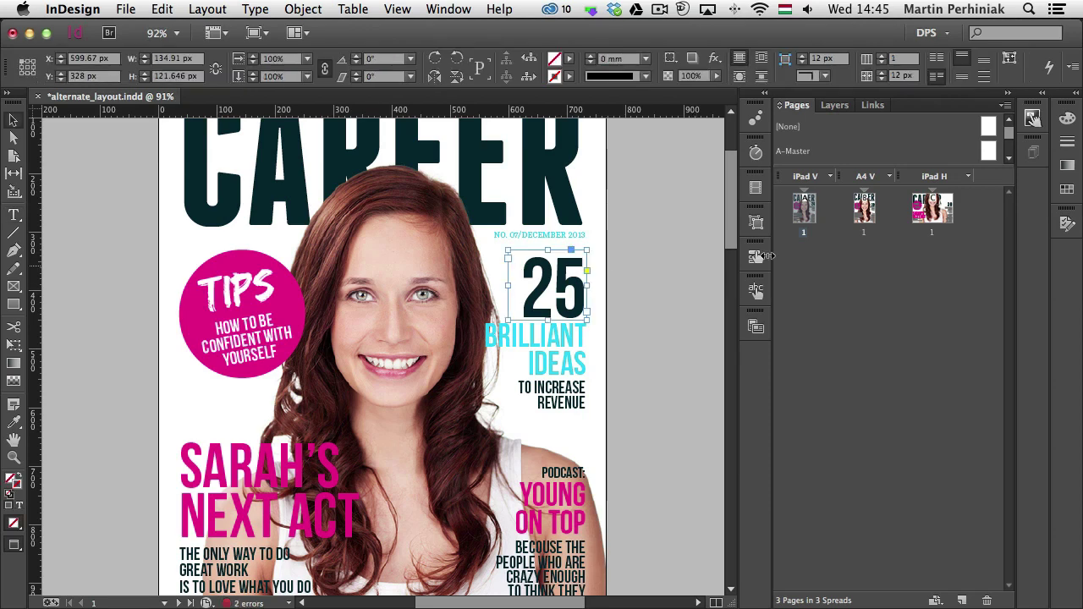
Open the A4 V page and turn off preview mode to show the frame edges and link markers.
double_click(863, 207)
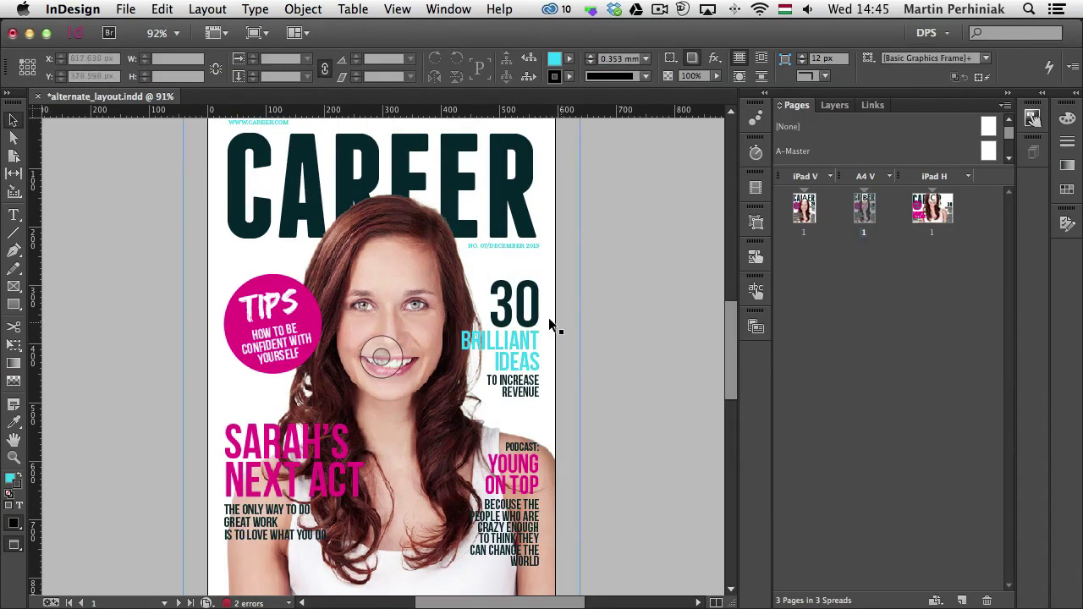
key("w")
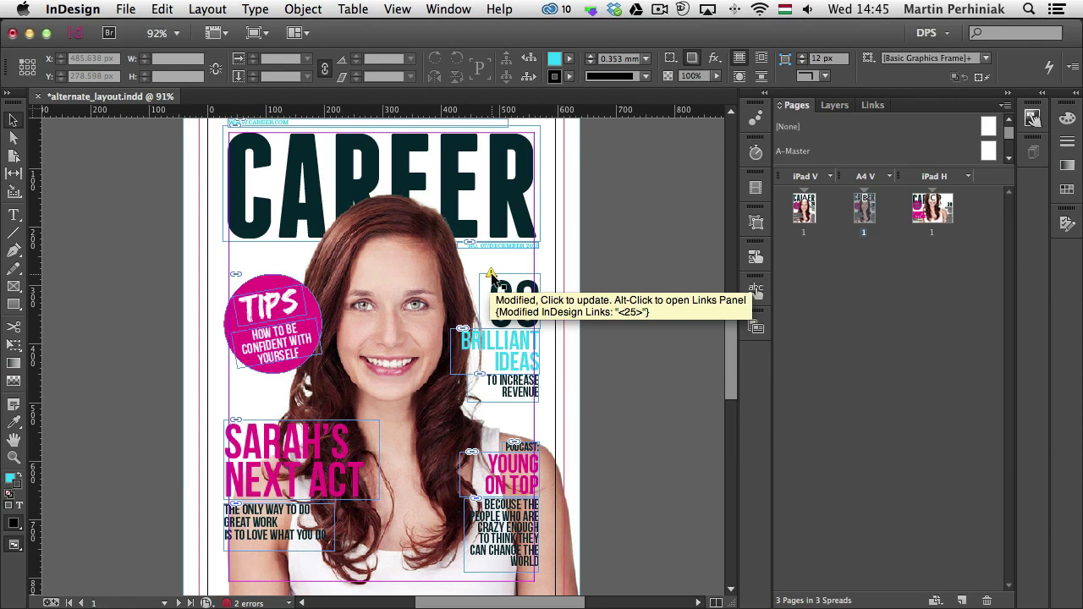
Examine the Link Stories option in the alternate layout settings for iPad V without creating a layout.
left_click(830, 176)
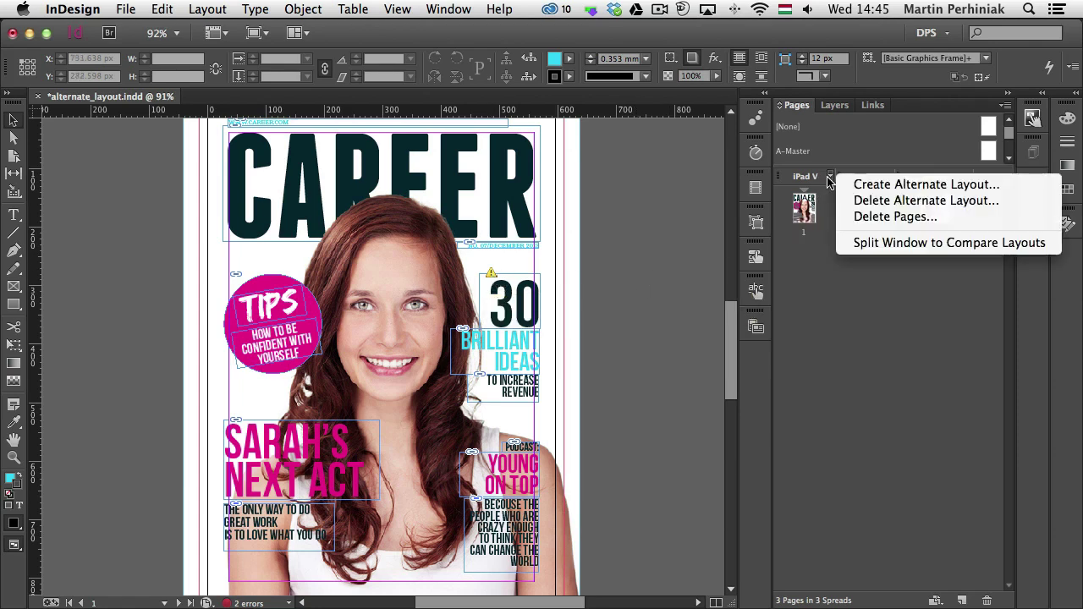
left_click(876, 186)
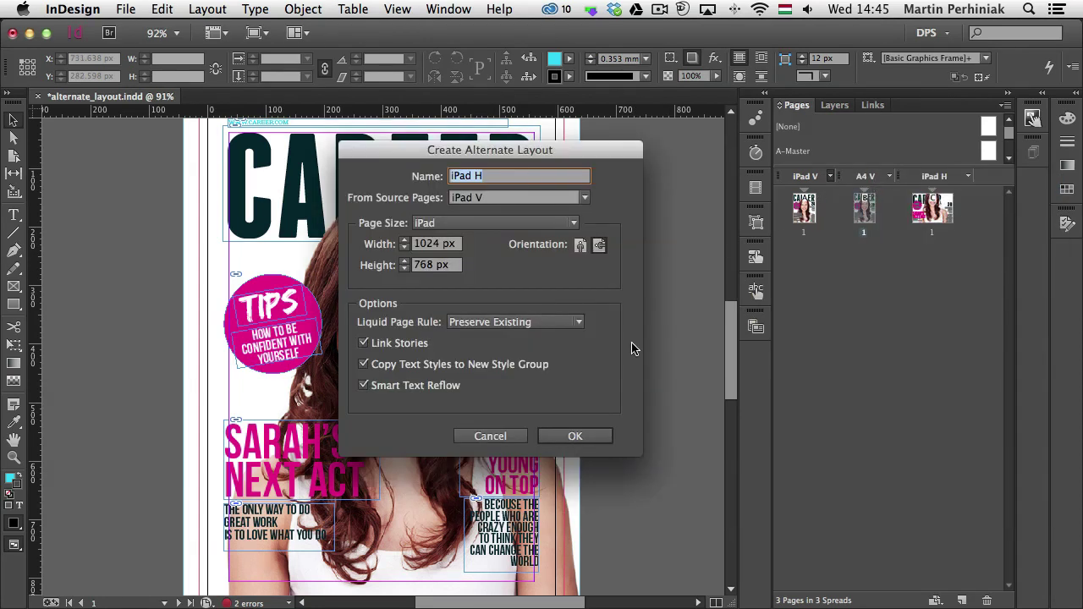
mouse_move(362, 350)
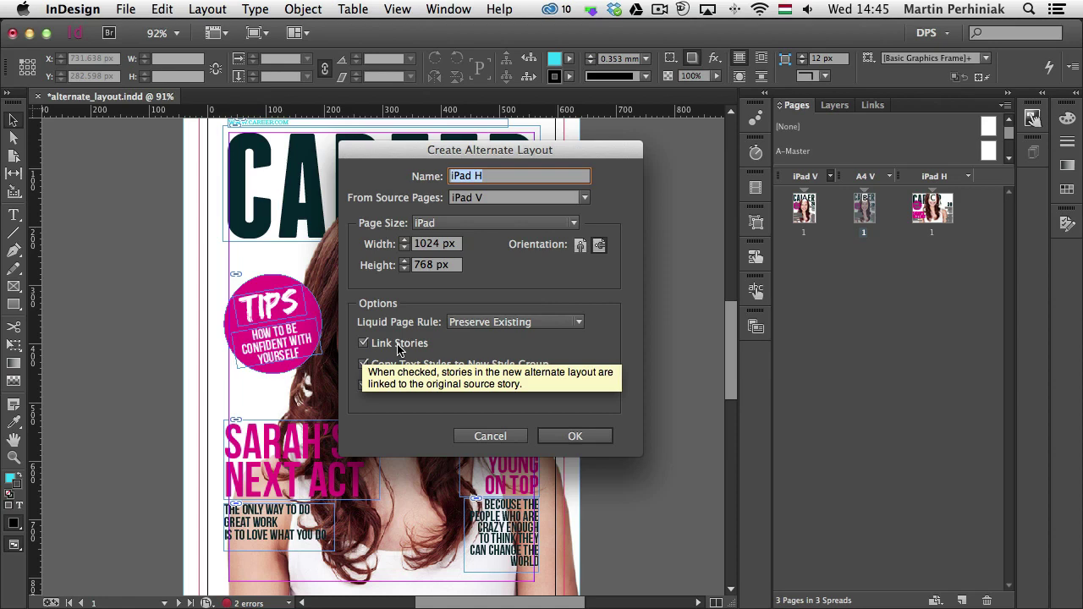
left_click(487, 436)
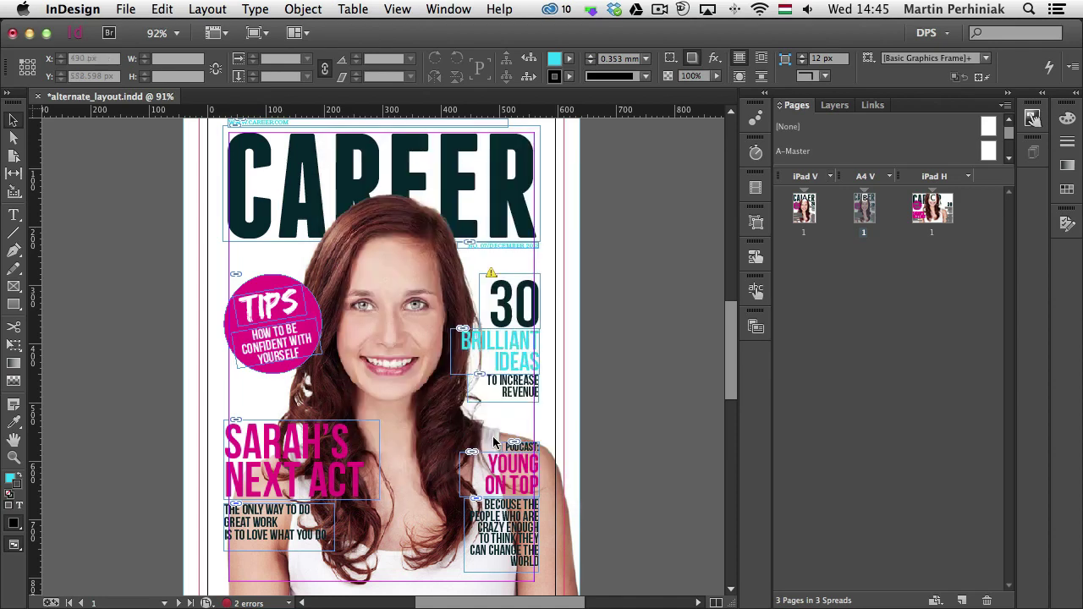
Update the modified story link of the large number on the A4 V page and on the iPad H page.
left_click(489, 275)
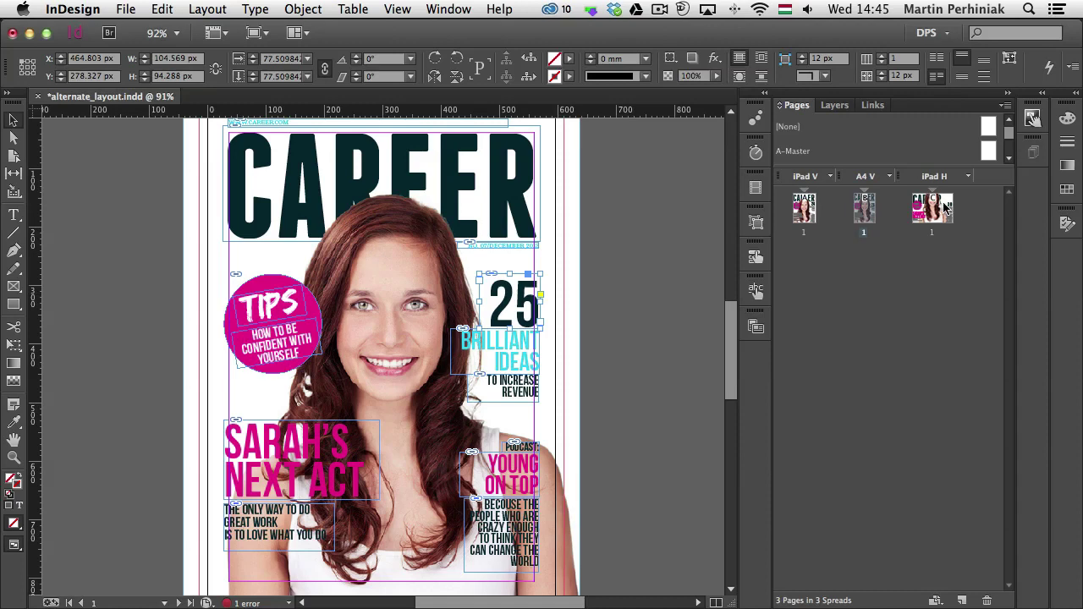
double_click(945, 207)
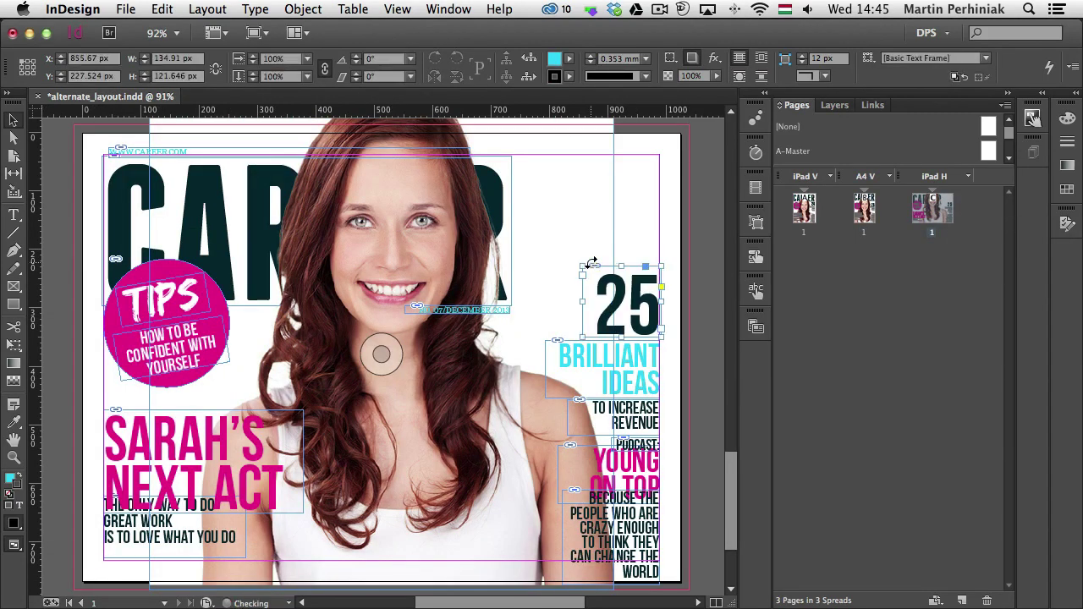
left_click(696, 297)
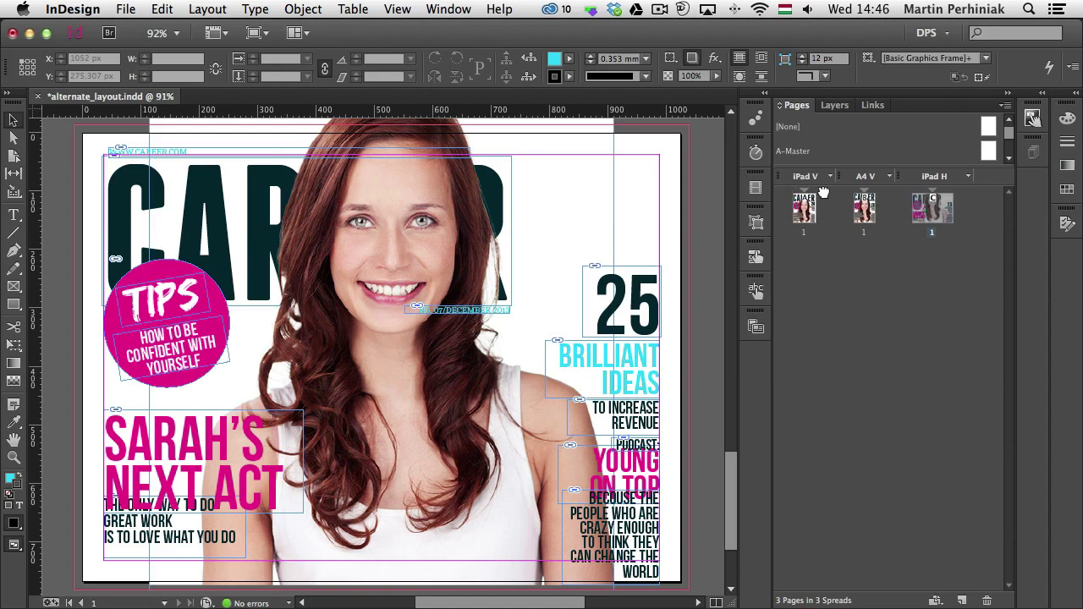
Reorder the alternate layouts so that iPad V sits between A4 V and iPad H.
left_click_drag(823, 193, 882, 181)
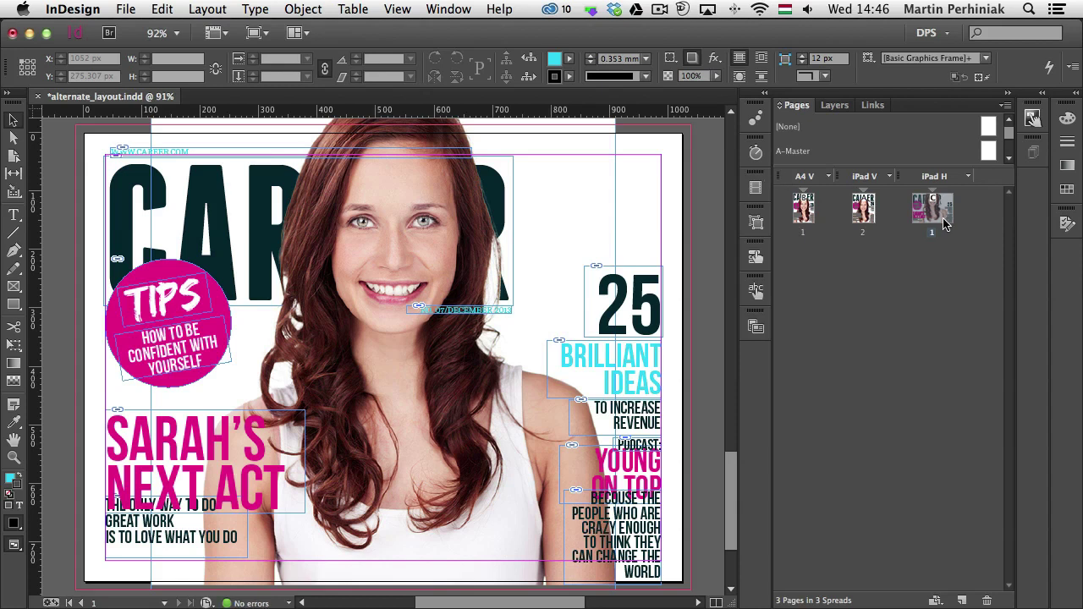